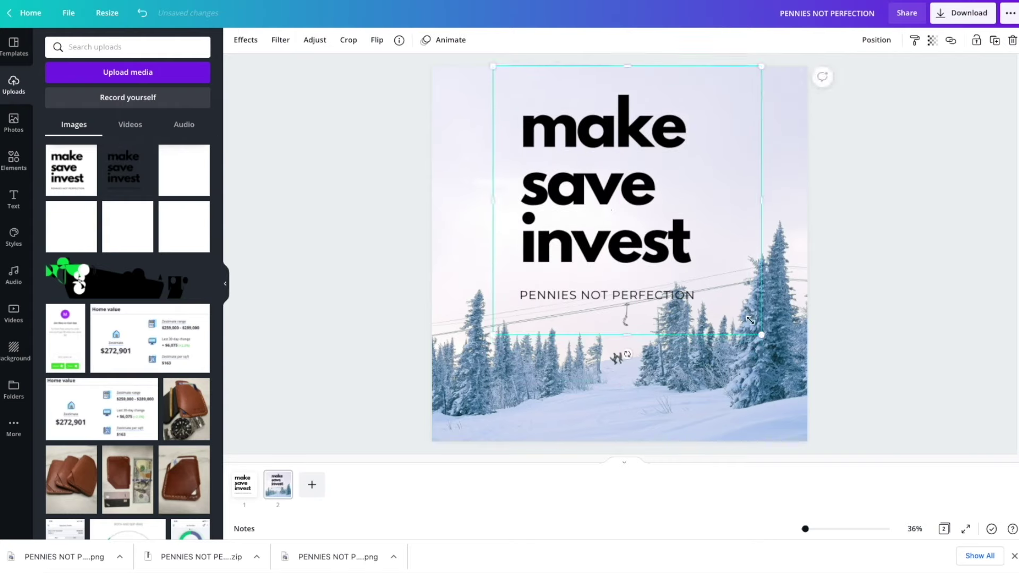
Add the transparent 'make save invest' image and size it over the piggy-bank photo's left side
left_click_drag(750, 320, 716, 289)
left_click_drag(606, 191, 640, 191)
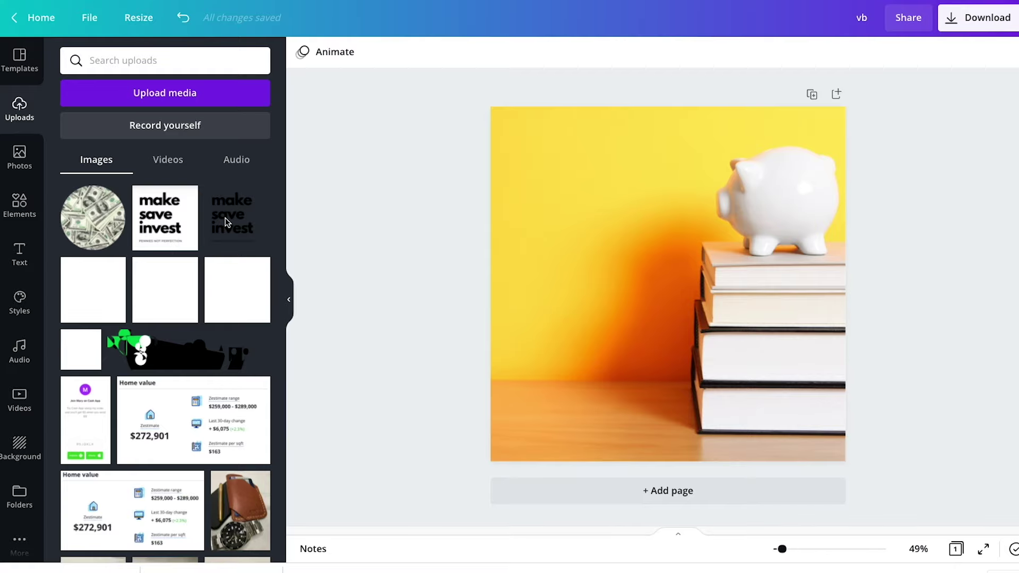
left_click(225, 218)
left_click_drag(655, 285, 598, 325)
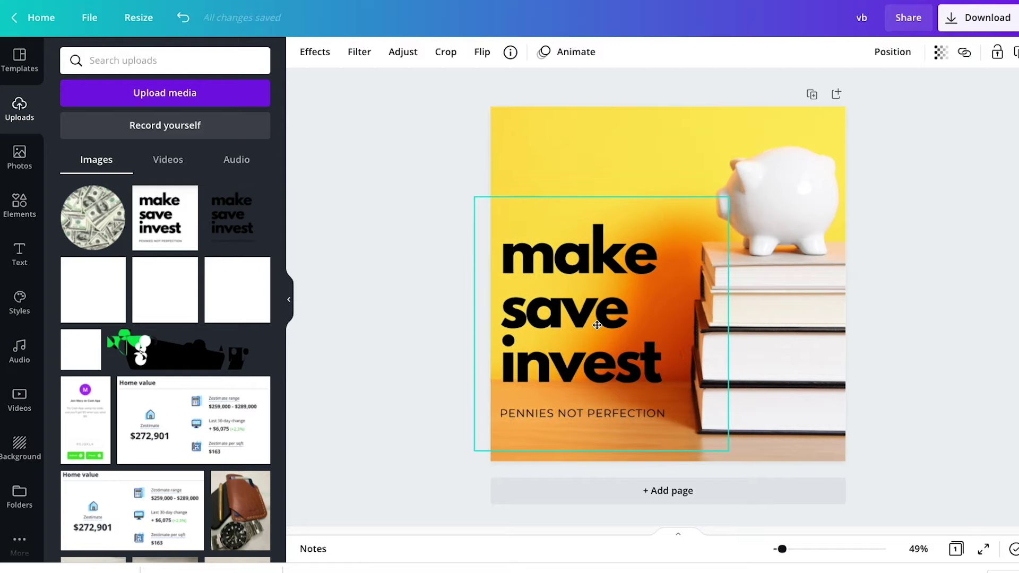
left_click_drag(728, 451, 748, 462)
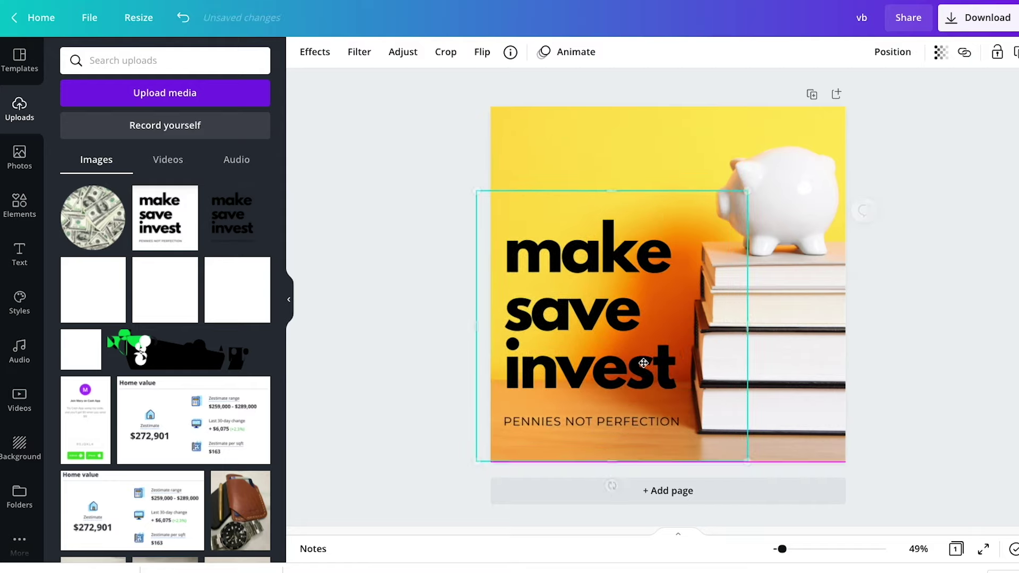
left_click_drag(644, 363, 643, 358)
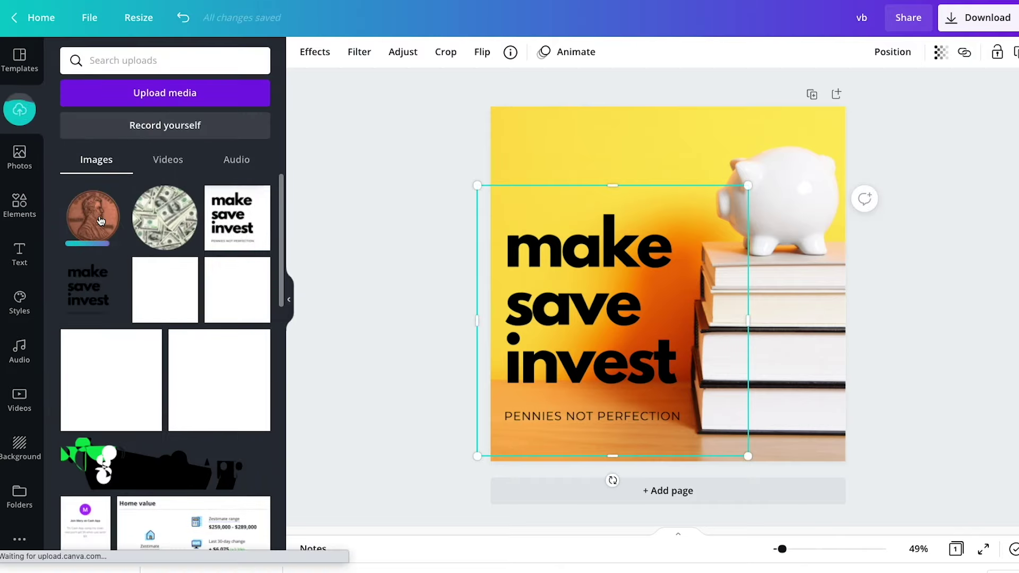
Add the uploaded penny image and shrink it to a small coin above the text
left_click(101, 221)
left_click_drag(708, 332, 660, 280)
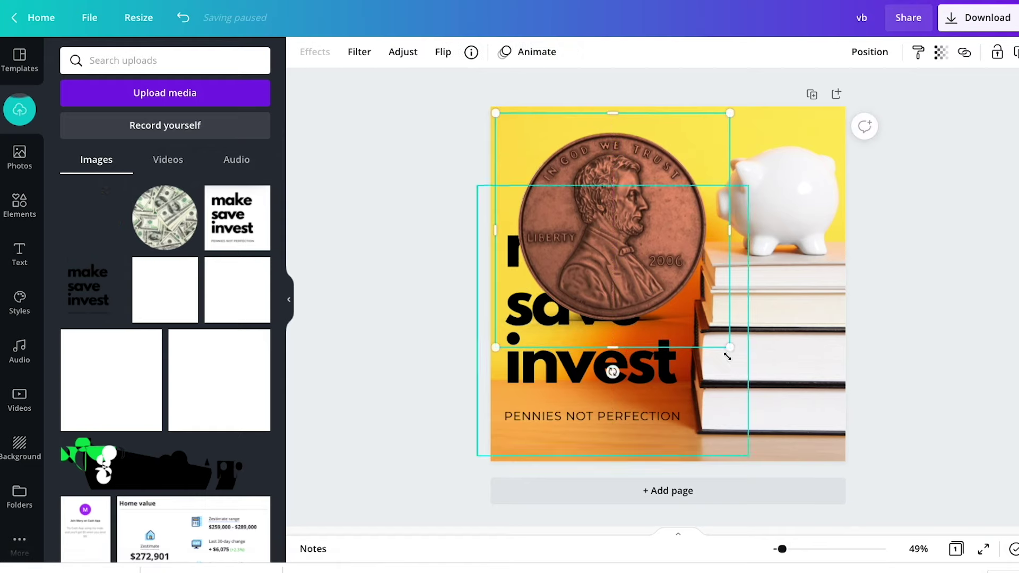
left_click_drag(727, 356, 620, 202)
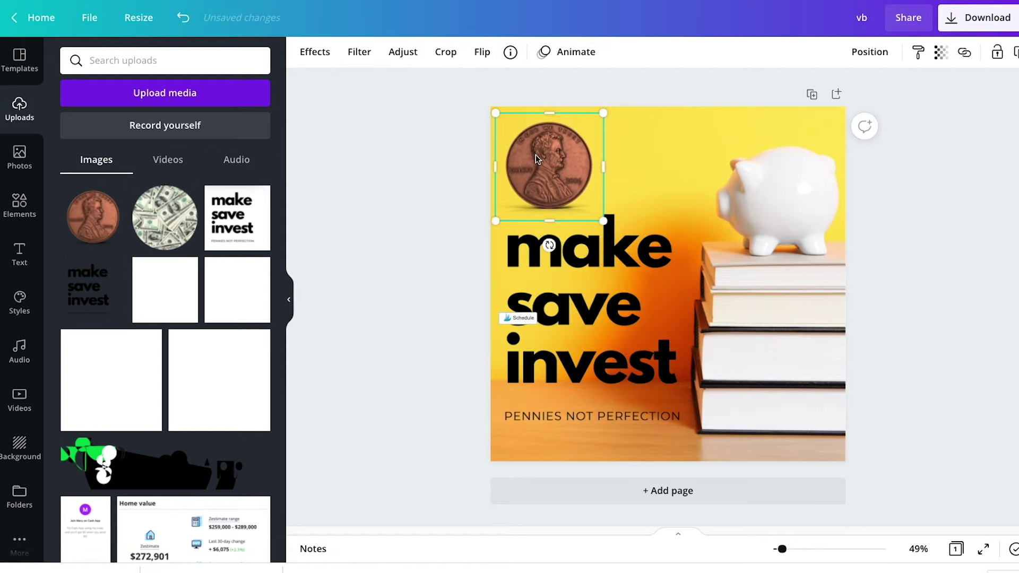
left_click(958, 225)
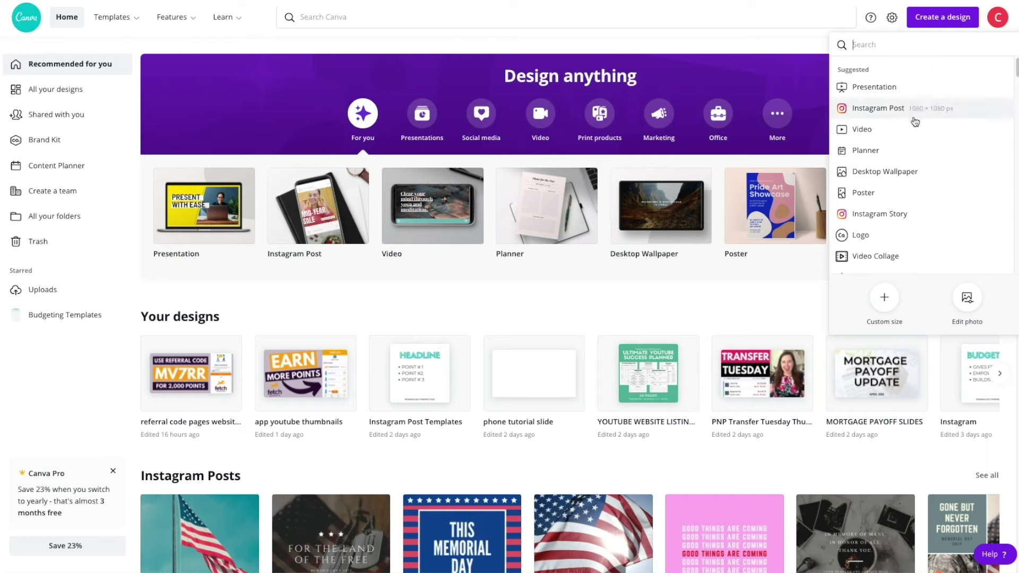
Choose Custom size for a new 2000 × 2000 px design
left_click(884, 299)
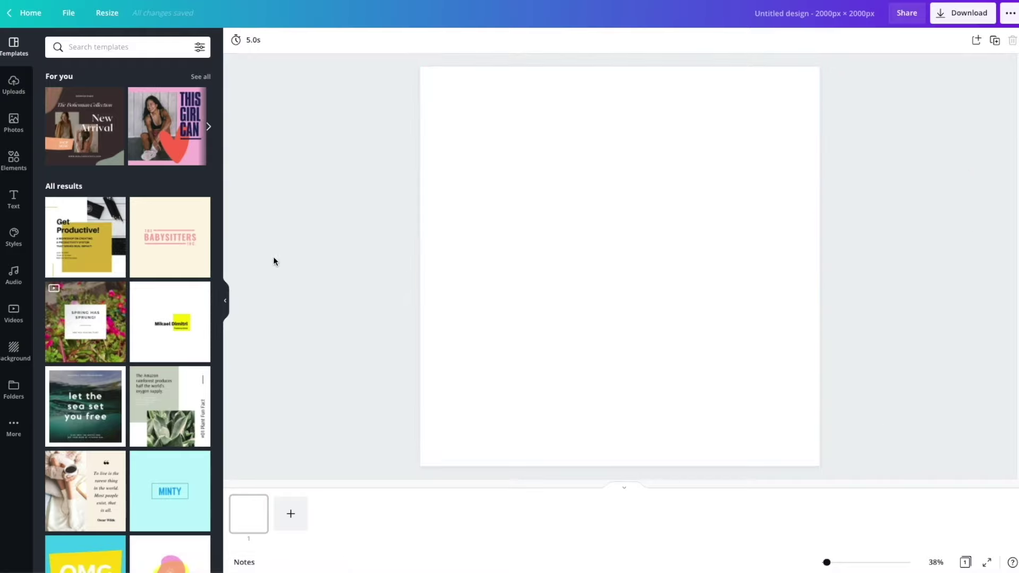
Add the 'cold, smooth & tasty.' text combination and enlarge it on the page
left_click(14, 199)
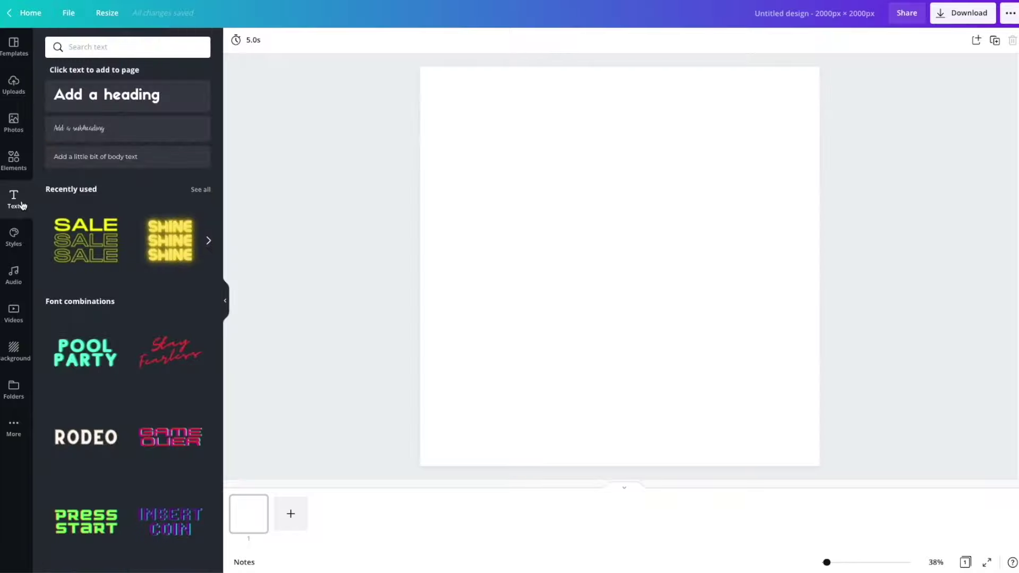
scroll(109, 366, "down", 12)
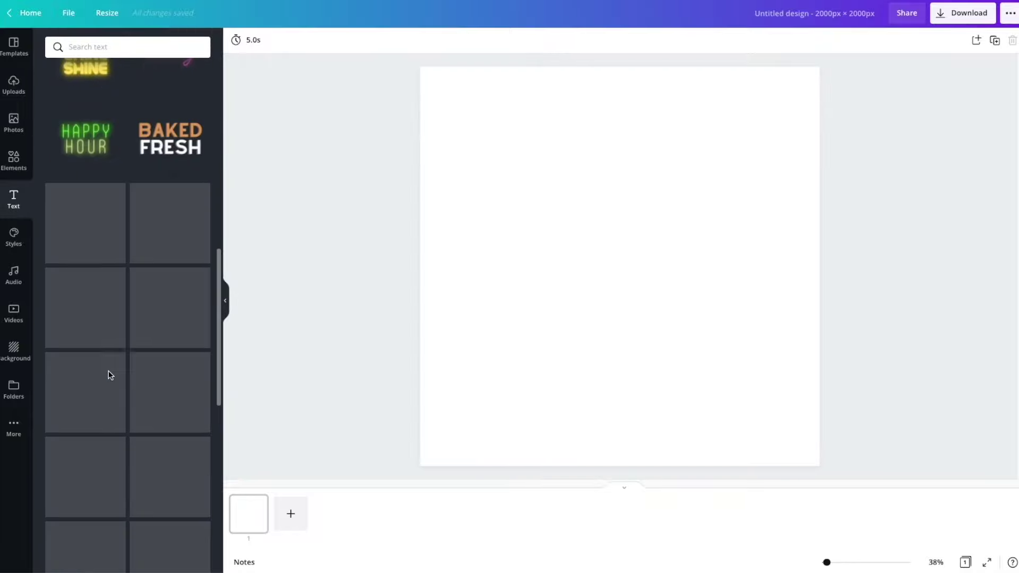
scroll(109, 376, "down", 7)
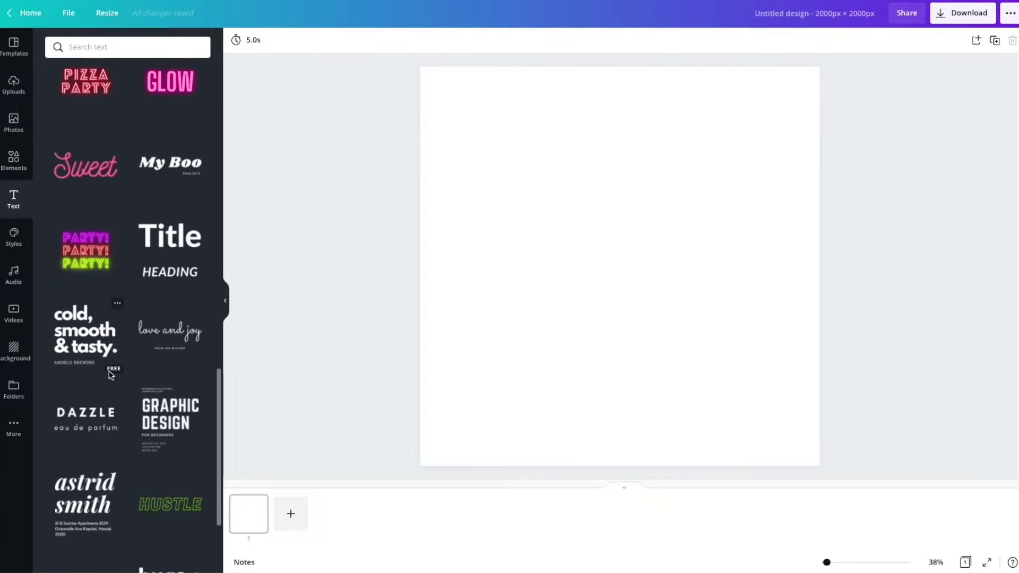
left_click(83, 331)
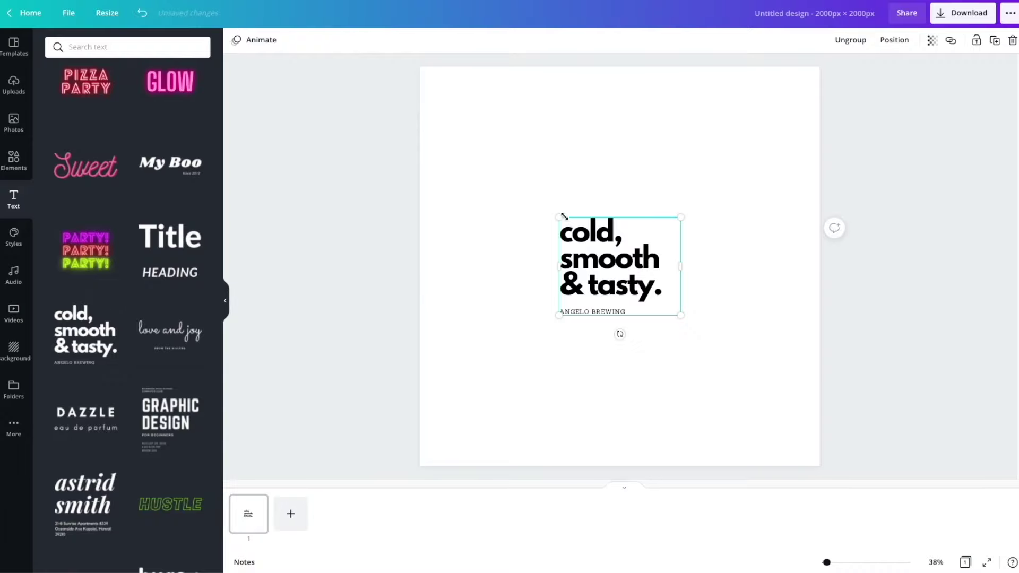
left_click_drag(564, 217, 466, 142)
Retype the subtitle as 'PENNIES NOT PERFECTION' and the headline words as 'Make', 'save', 'invest'
left_click_drag(681, 315, 780, 396)
double_click(588, 386)
left_click(273, 40)
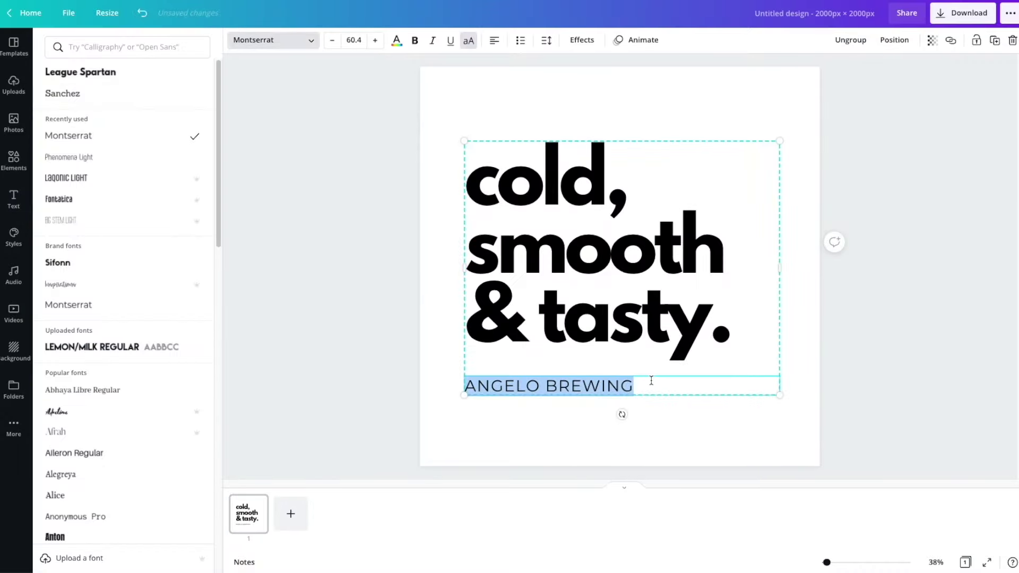
type("PENNIES NOT PERFECTION")
left_click_drag(605, 175, 466, 170)
type("Make,")
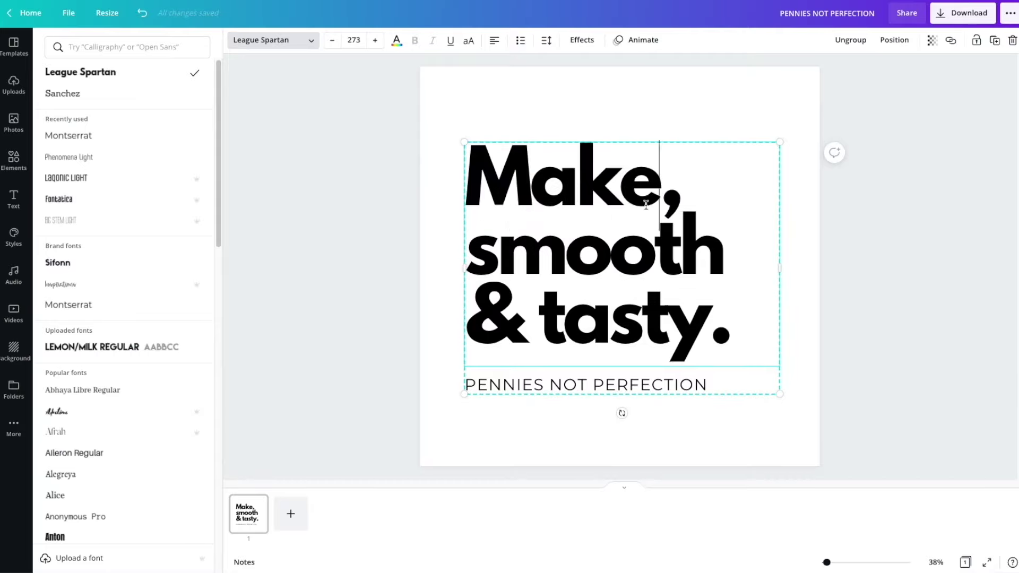
double_click(595, 247)
type("save")
type("m")
double_click(552, 322)
type("invest.")
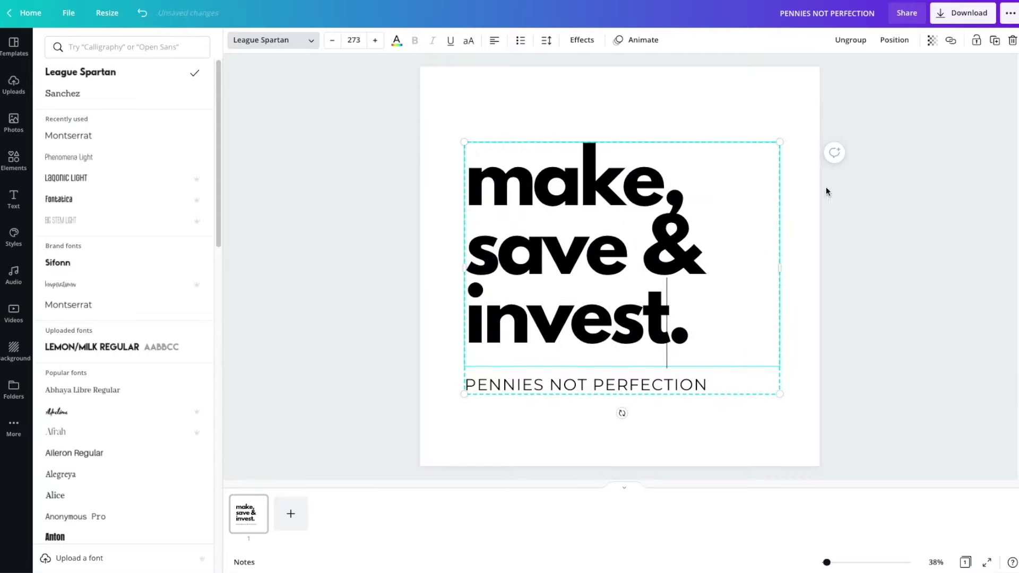
Enlarge the text group and move it slightly down the page
left_click_drag(780, 142, 842, 93)
left_click_drag(614, 234, 615, 257)
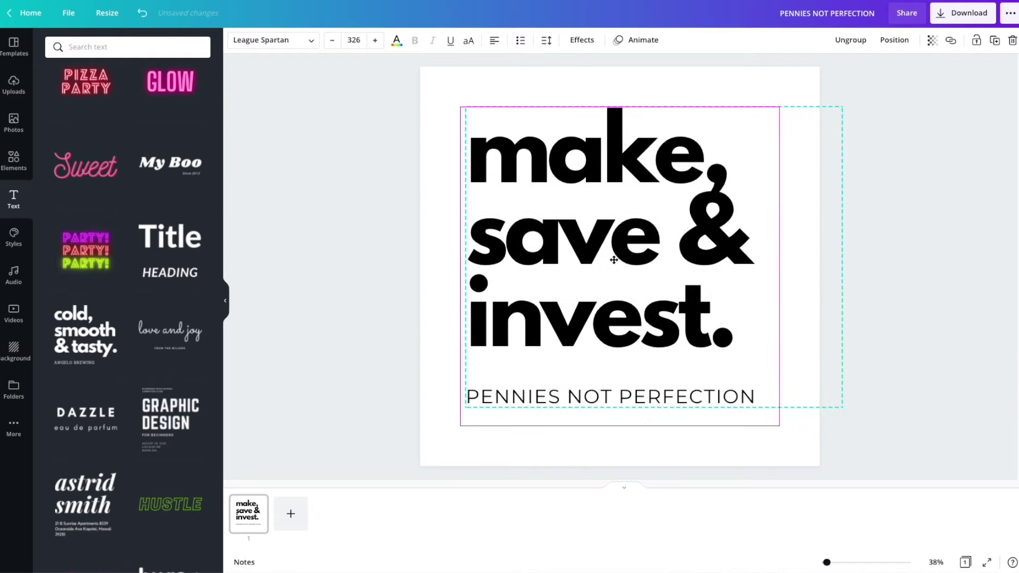
left_click_drag(842, 419, 851, 419)
left_click(603, 316)
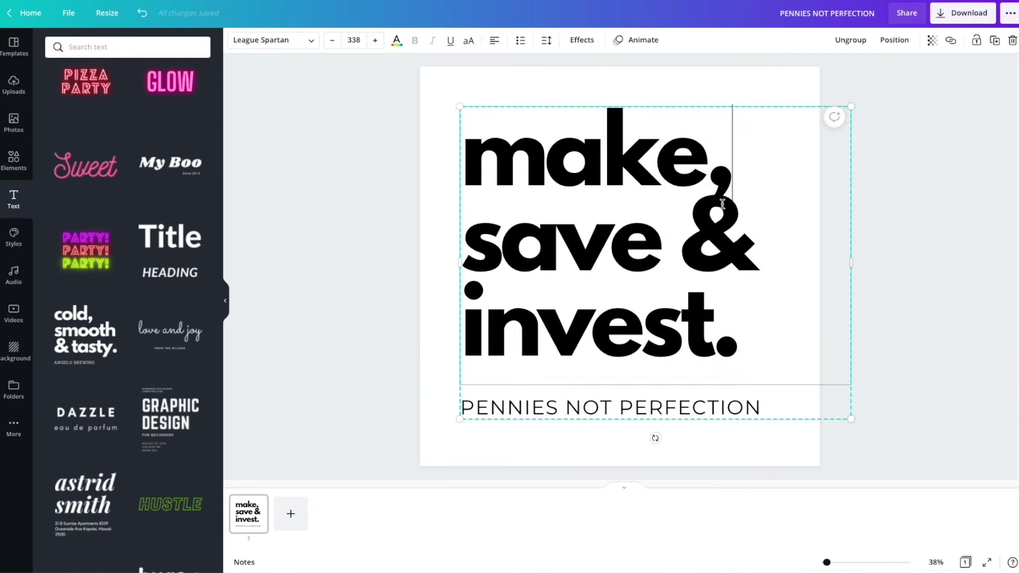
Delete the comma, ampersand and final period from the headline
key("BackSpace")
double_click(717, 233)
key("BackSpace")
double_click(726, 345)
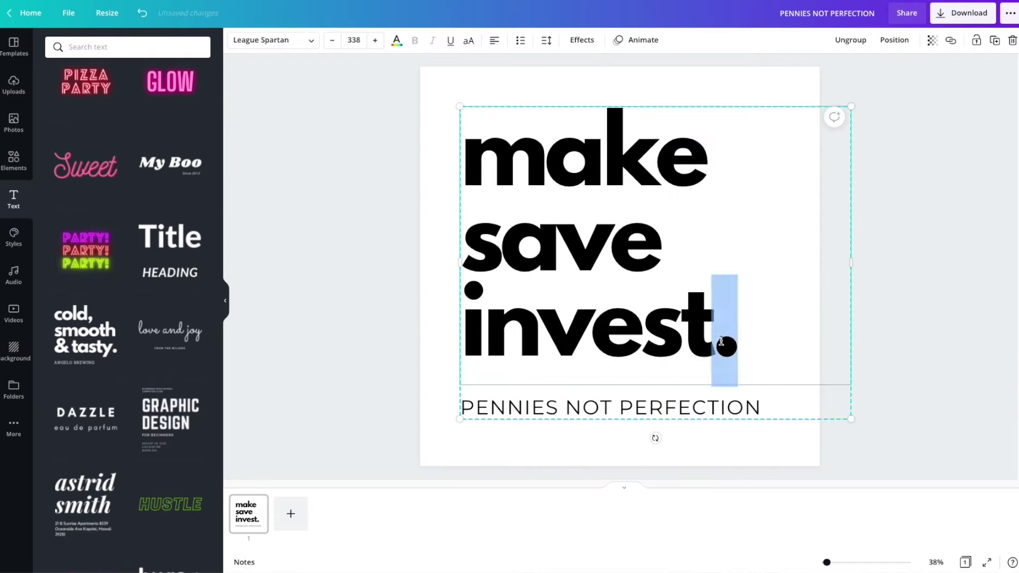
key("BackSpace")
left_click(813, 387)
Reduce the PENNIES NOT PERFECTION subtitle's font size by three steps
double_click(464, 401)
left_click(332, 41)
left_click(332, 40)
left_click(332, 40)
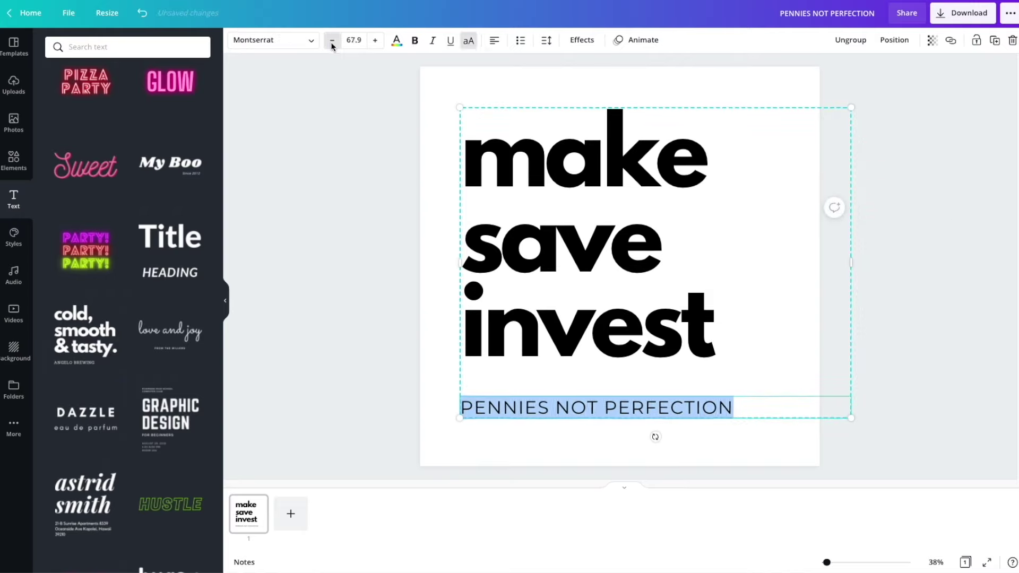
left_click(331, 40)
left_click(753, 351)
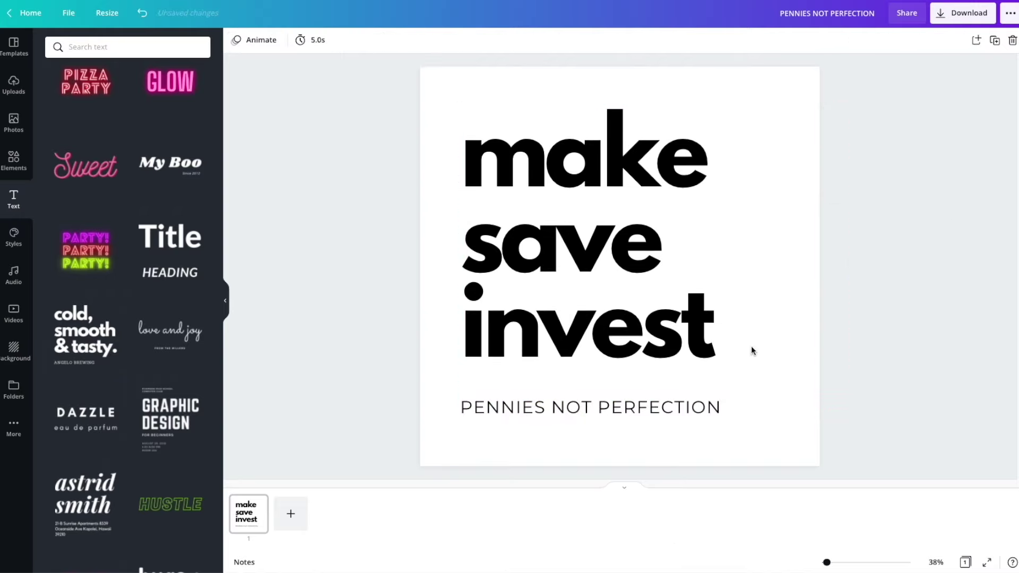
Download the design as a PNG with Transparent background ticked
left_click(954, 18)
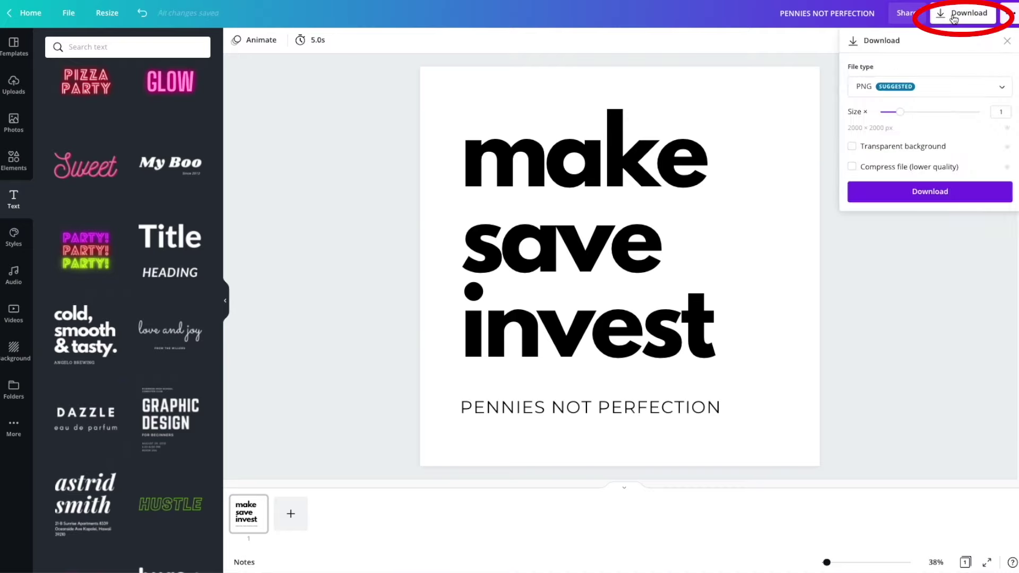
left_click(955, 95)
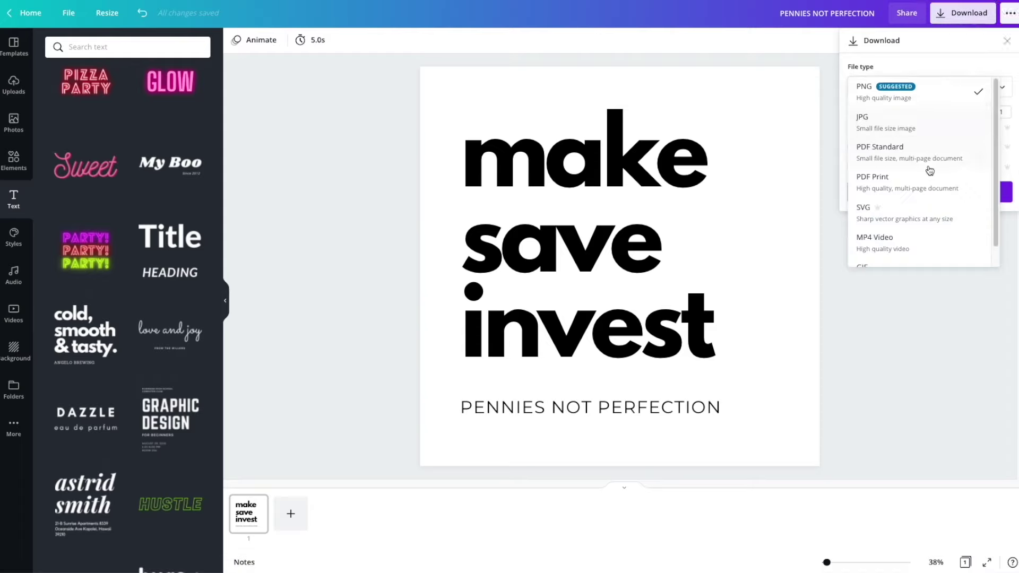
scroll(930, 254, "down", 1)
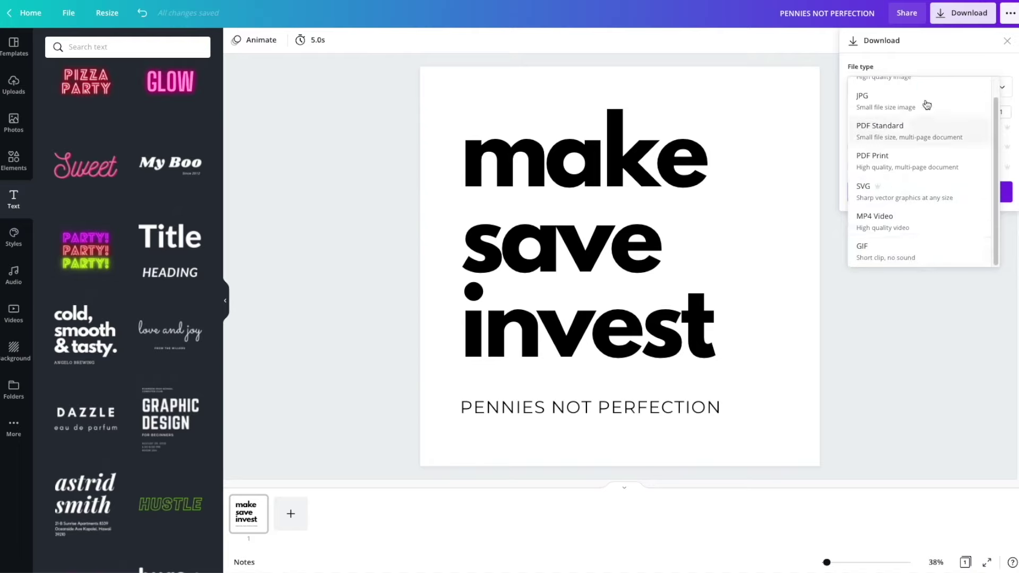
scroll(926, 101, "up", 1)
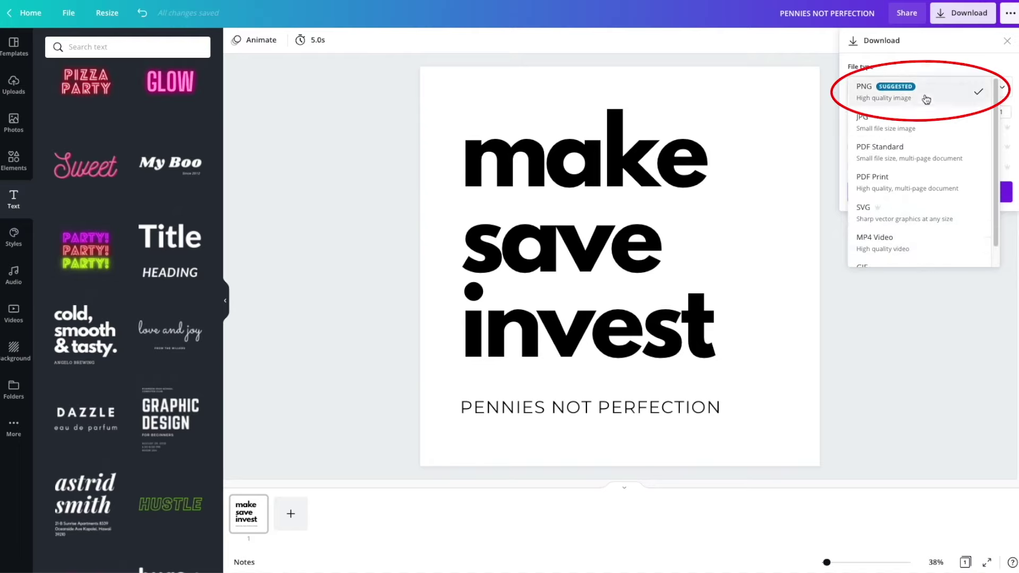
left_click(926, 100)
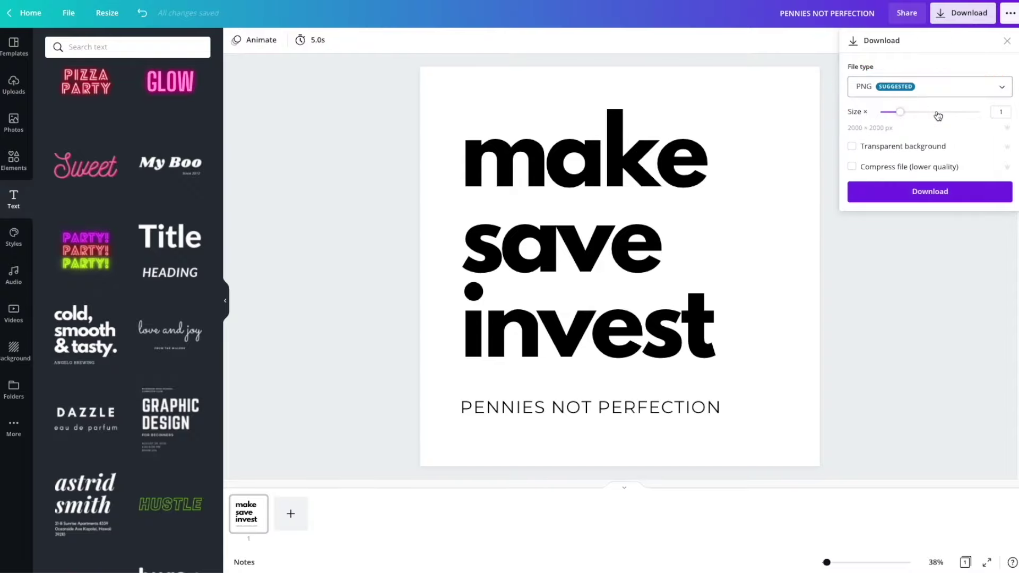
left_click(931, 87)
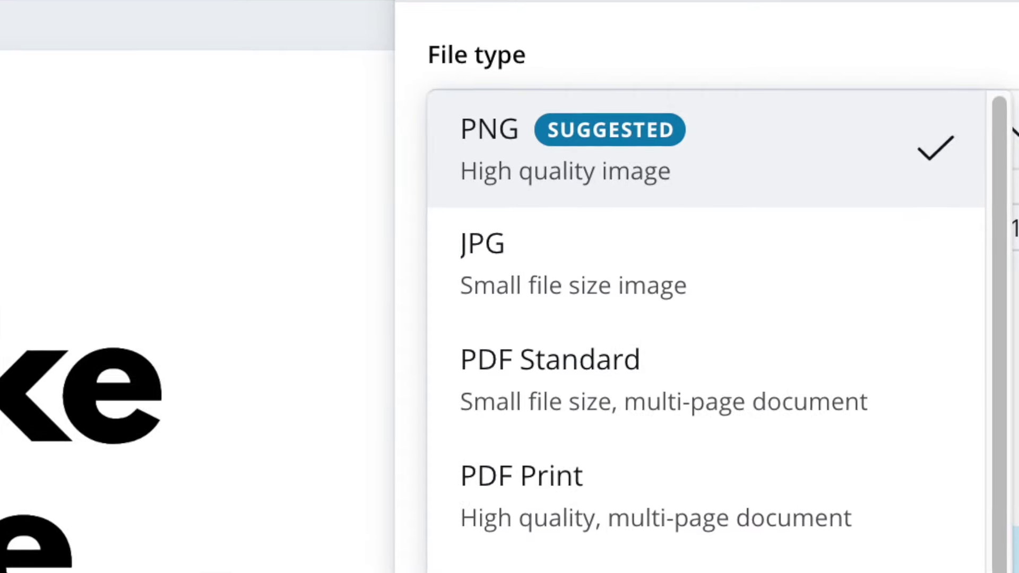
key("Escape")
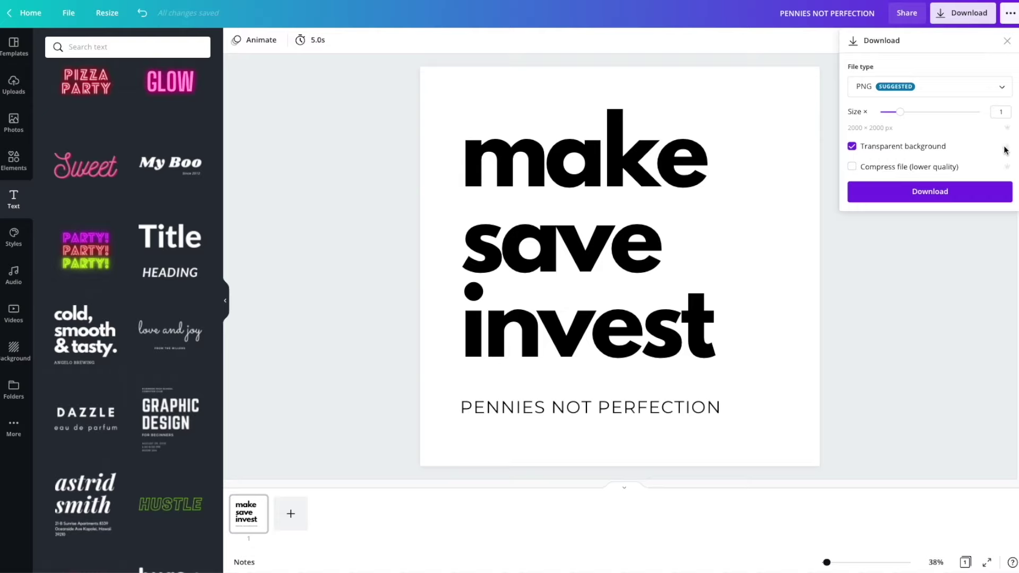
left_click(954, 194)
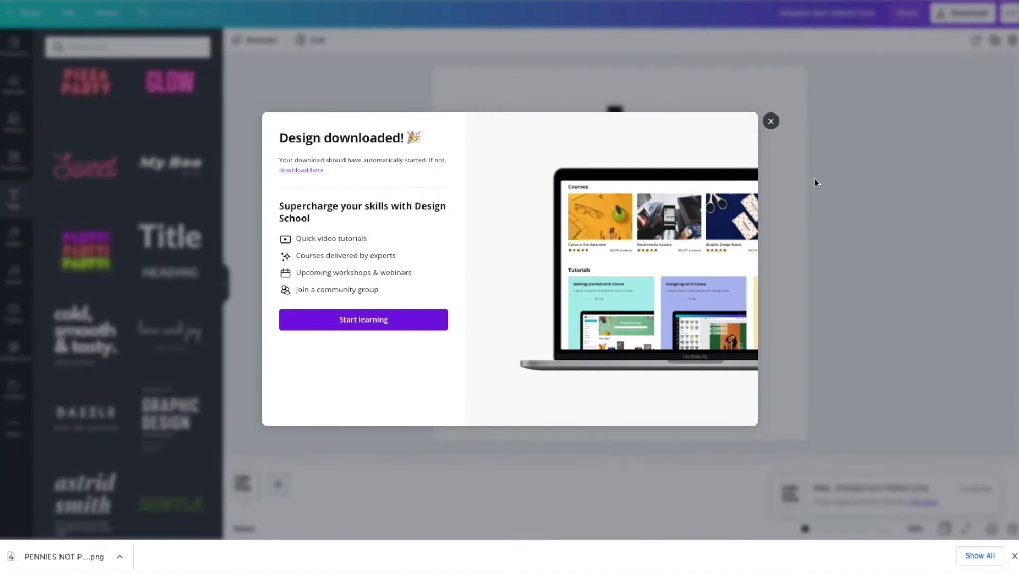
Dismiss the 'Design downloaded!' confirmation, deselect the page, and reopen the download options
left_click(771, 121)
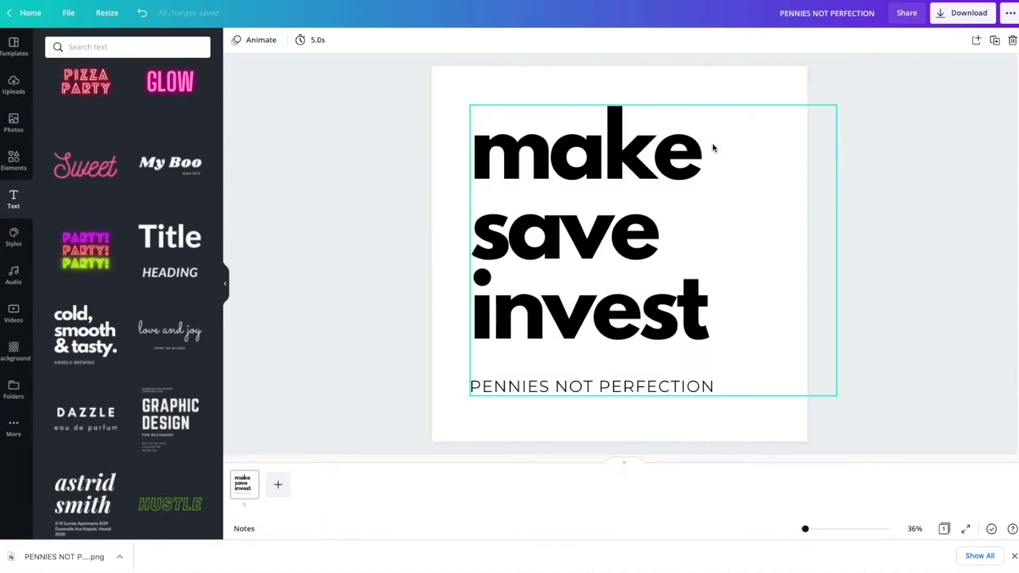
left_click(407, 213)
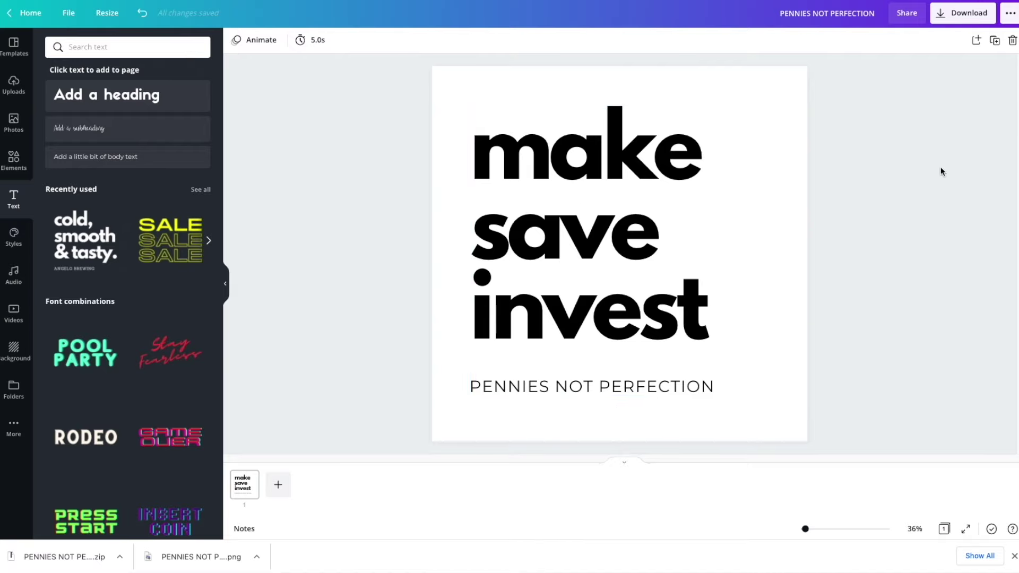
left_click(966, 13)
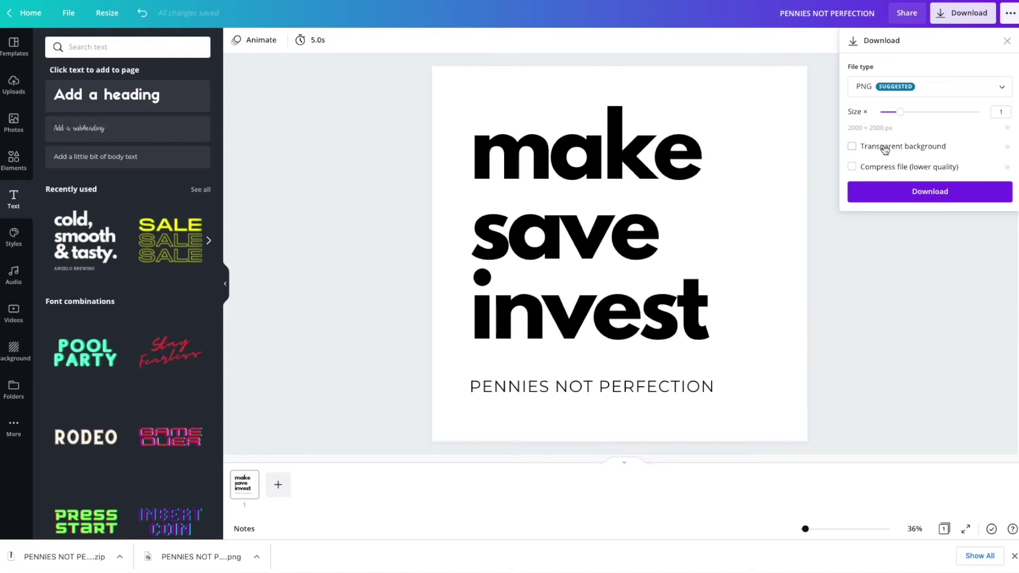
Download a second PNG without transparency and dismiss the saved-design dialog
left_click(914, 196)
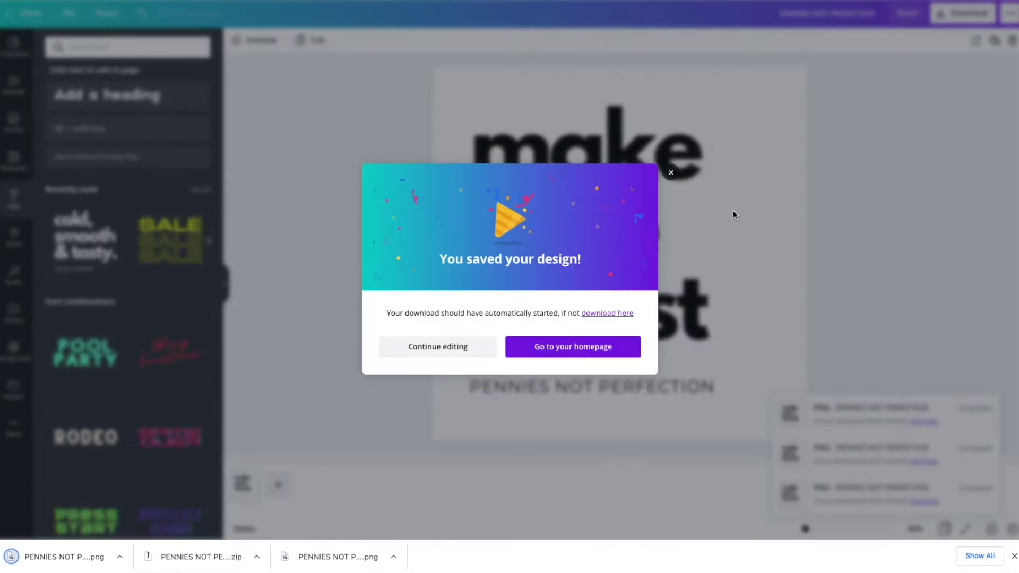
left_click(671, 173)
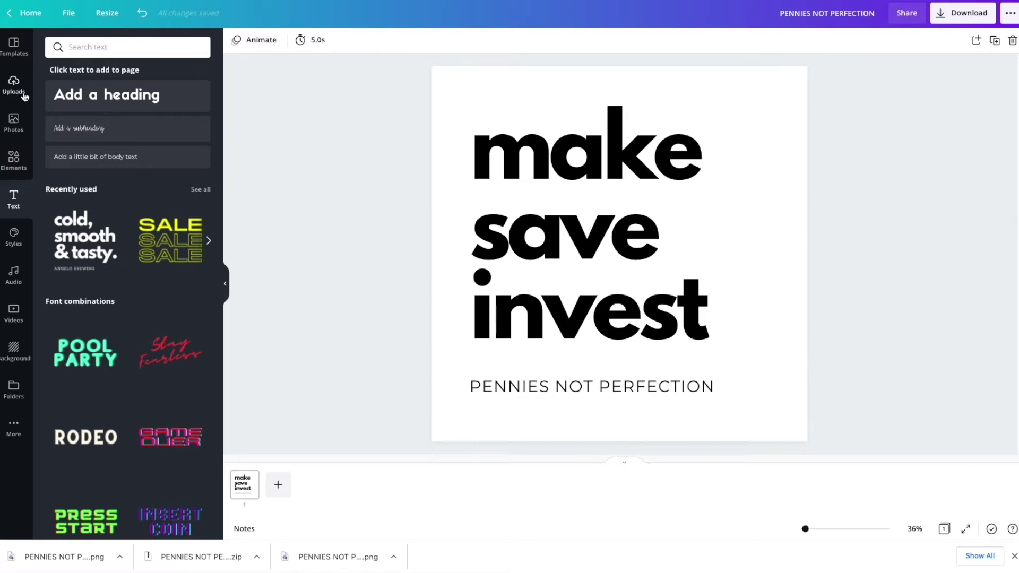
key("super+Tab")
Rename the white-background image to not transparent.png
left_click_drag(766, 6, 774, 1)
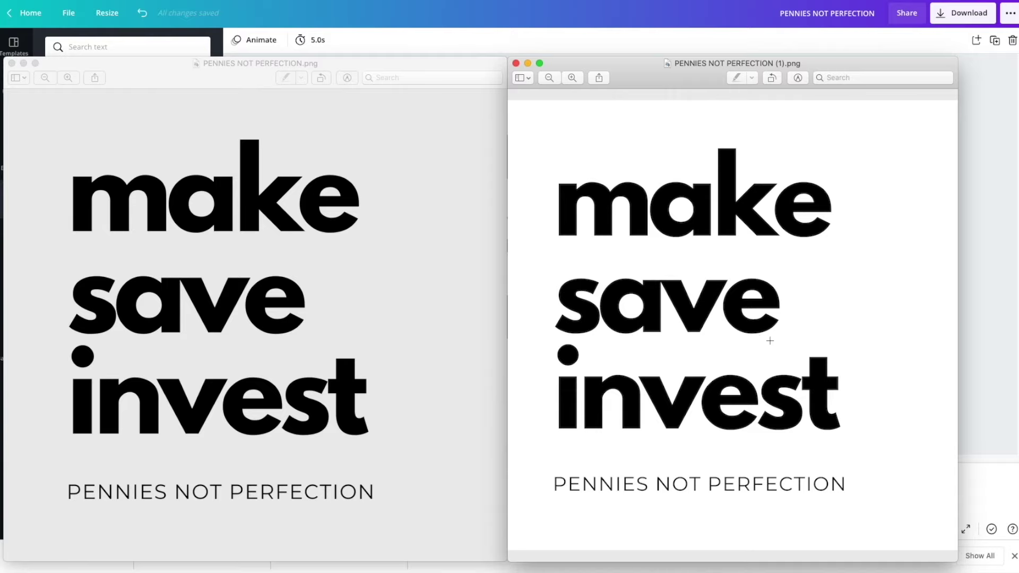
left_click(744, 62)
left_click(833, 88)
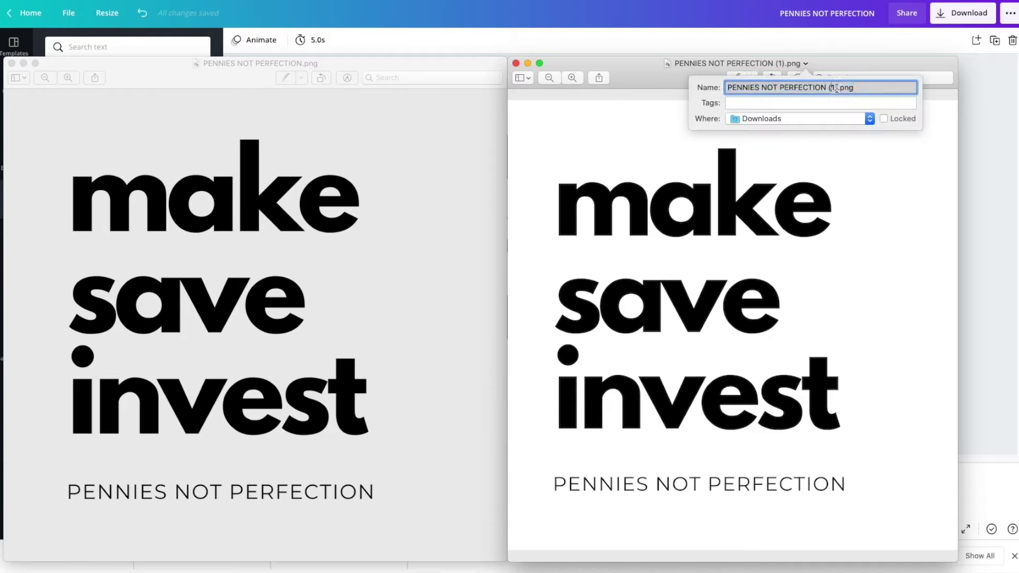
left_click_drag(837, 88, 598, 76)
type("not transparent")
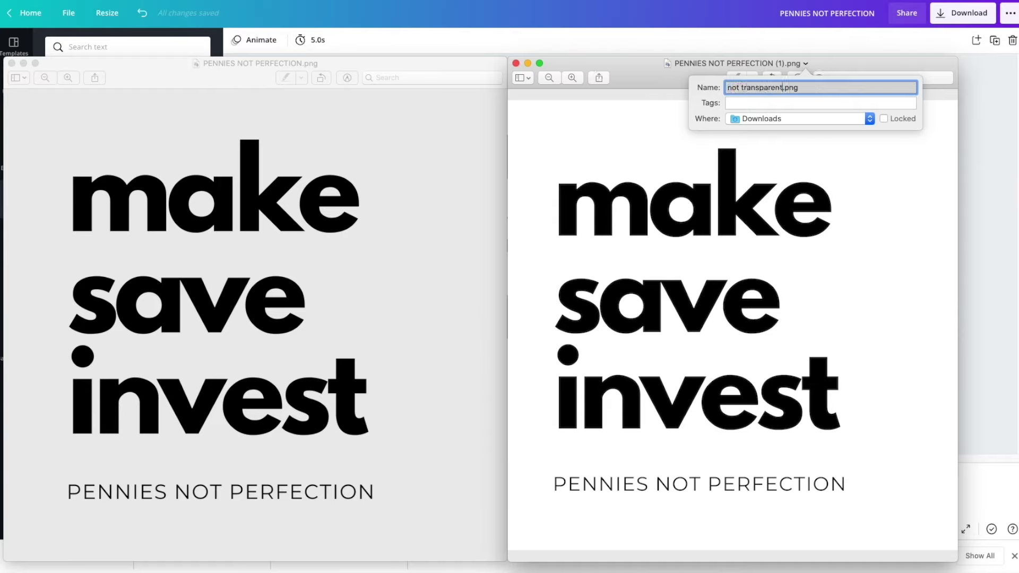
key("Return")
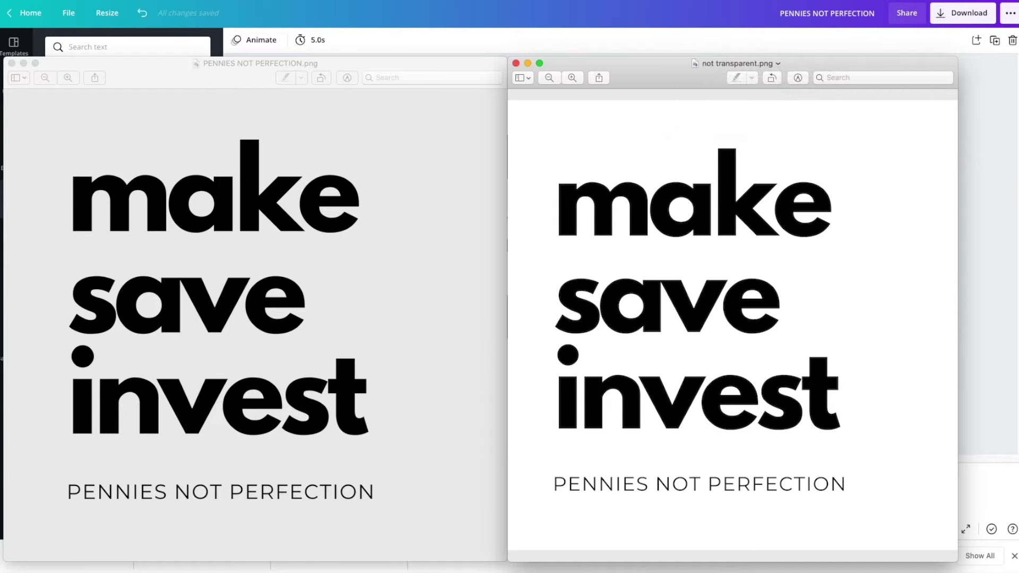
Rename the other image to transparent.png and close the not transparent.png window
left_click(275, 65)
left_click(267, 65)
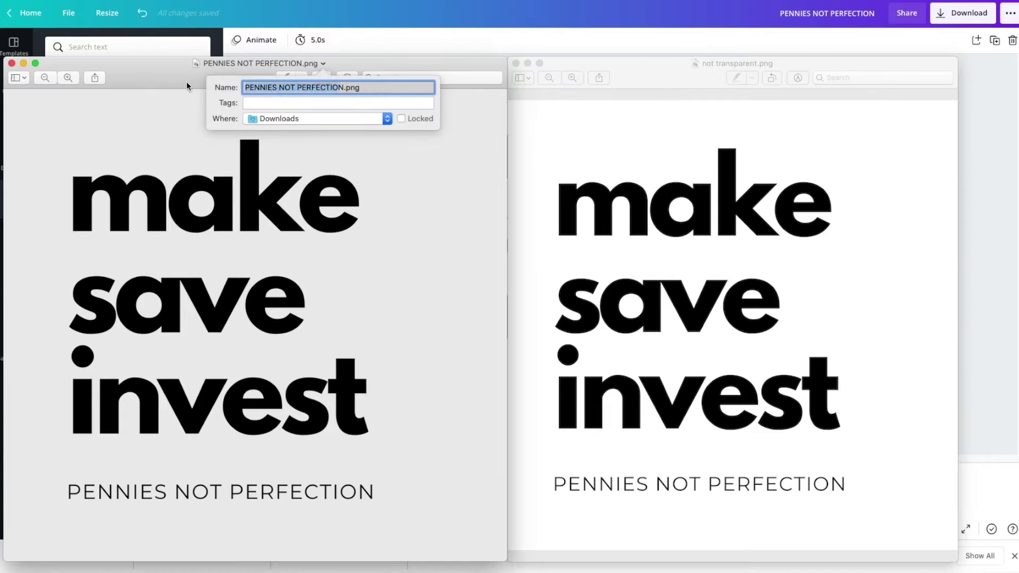
key("BackSpace")
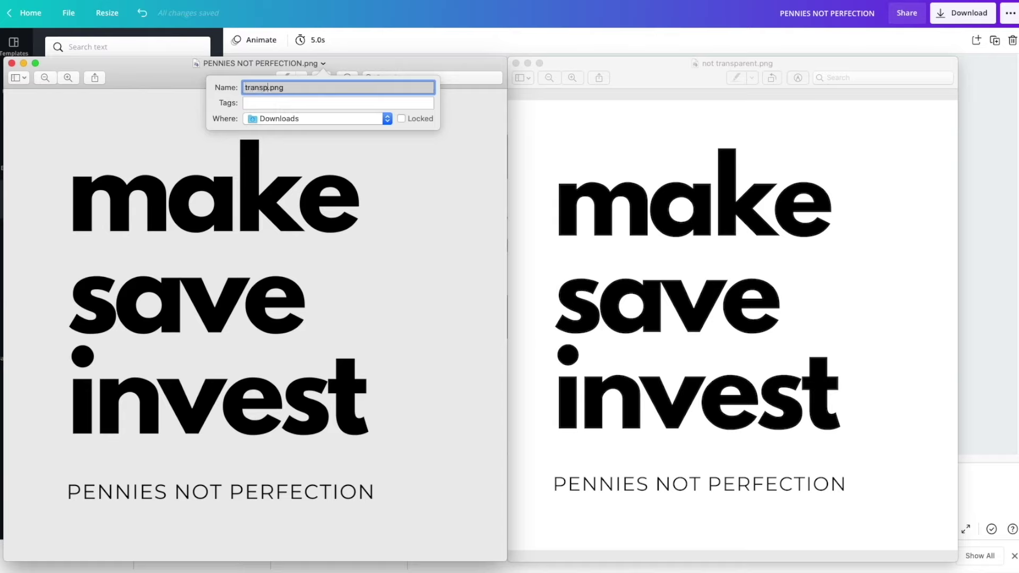
key("Return")
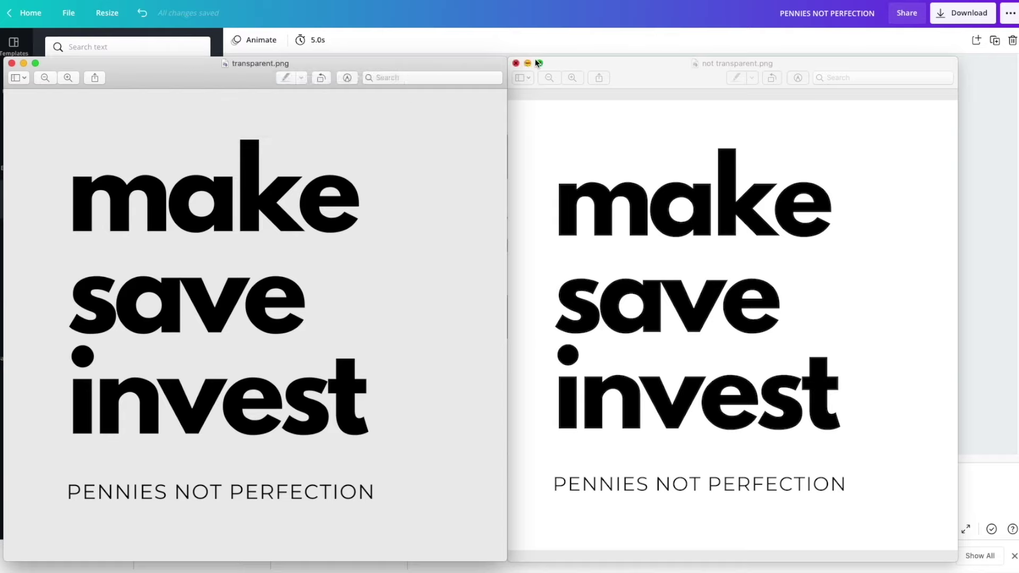
left_click(516, 63)
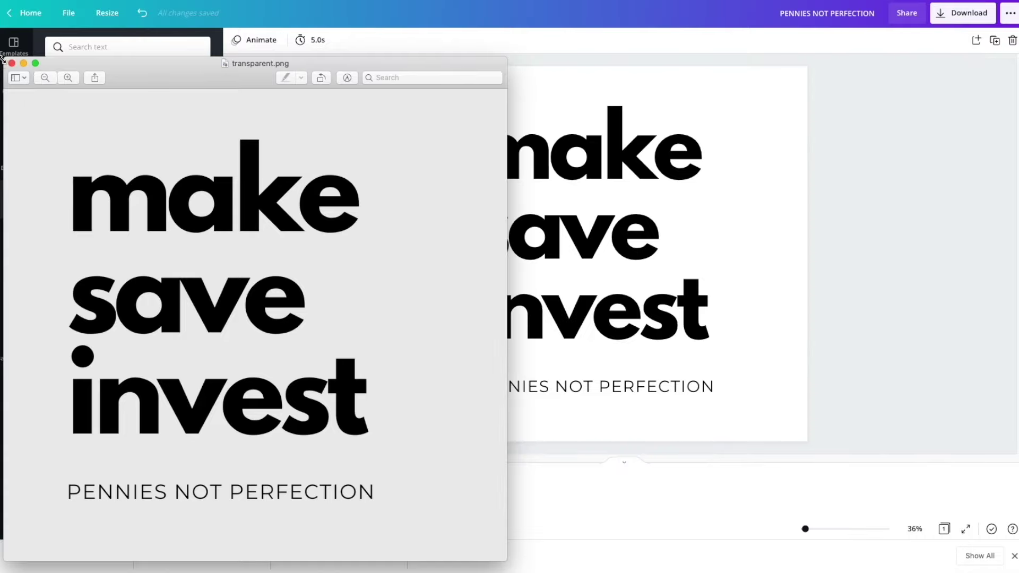
Close the transparent.png window and upload both downloaded PNGs into Canva's Uploads
left_click(12, 63)
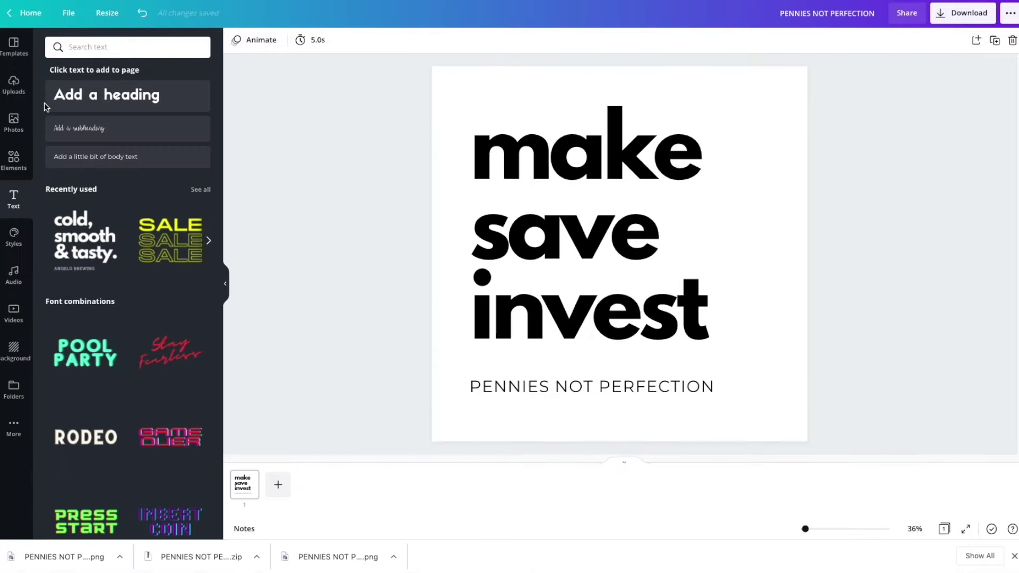
left_click(14, 84)
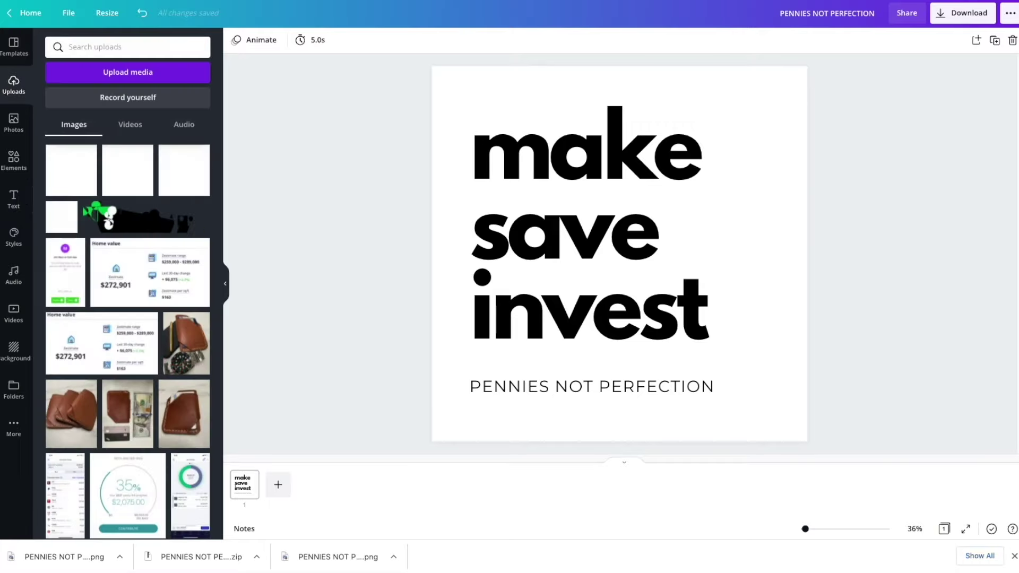
left_click_drag(3, 74, 154, 168)
left_click_drag(305, 181, 309, 191)
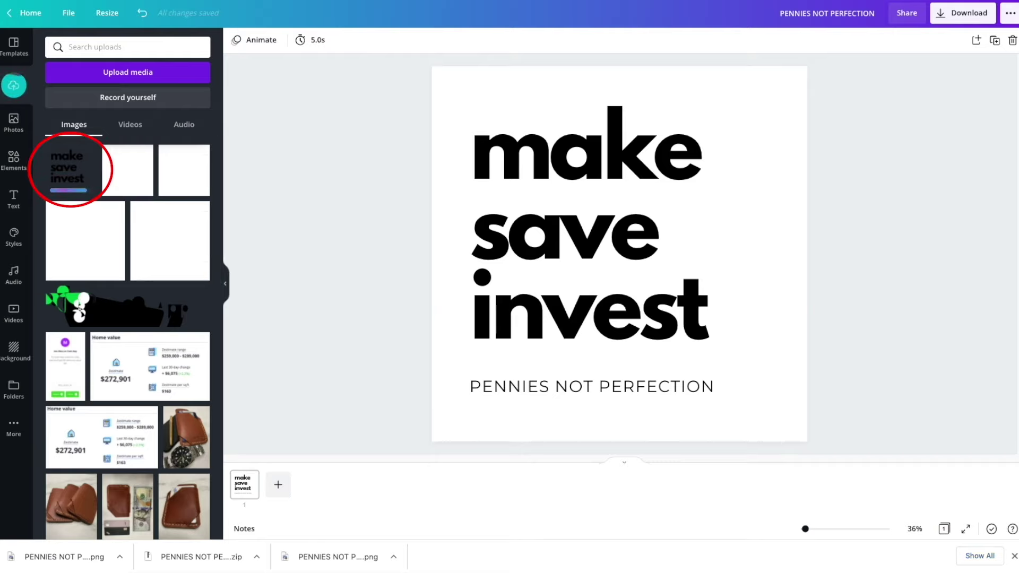
left_click_drag(80, 0, 136, 239)
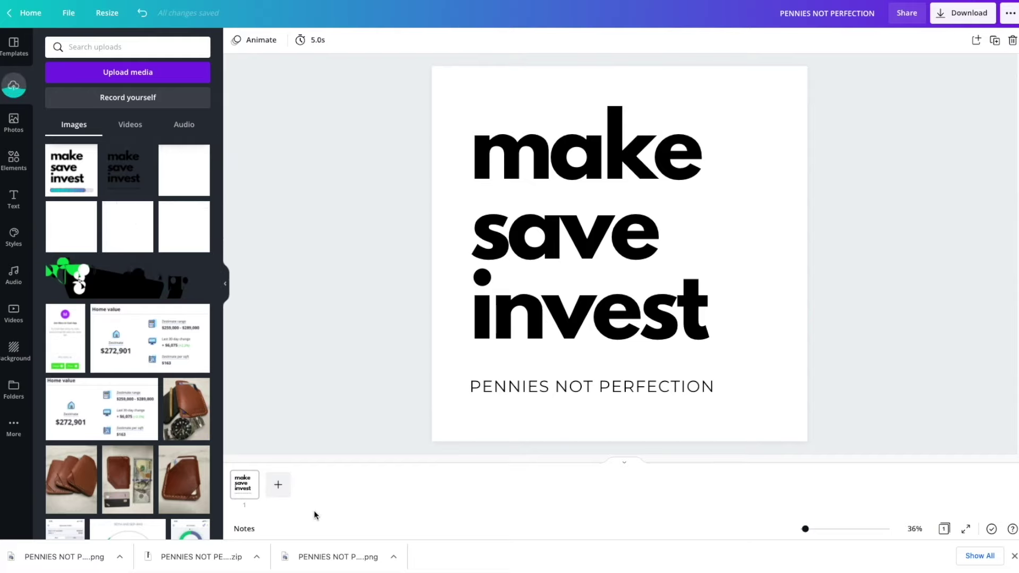
Add a blank second page and place the snowy forest stock photo on it
left_click(281, 488)
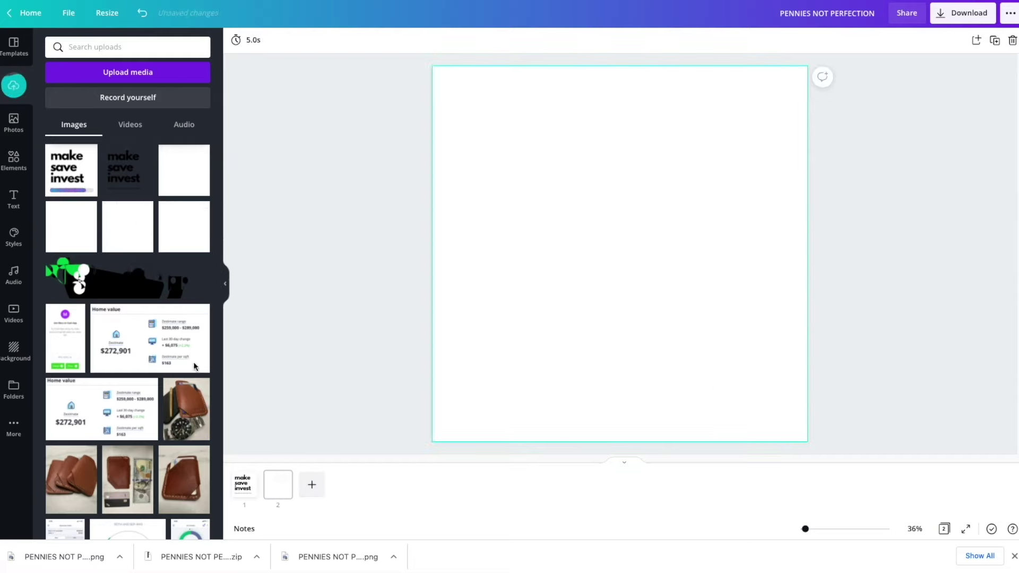
left_click(13, 126)
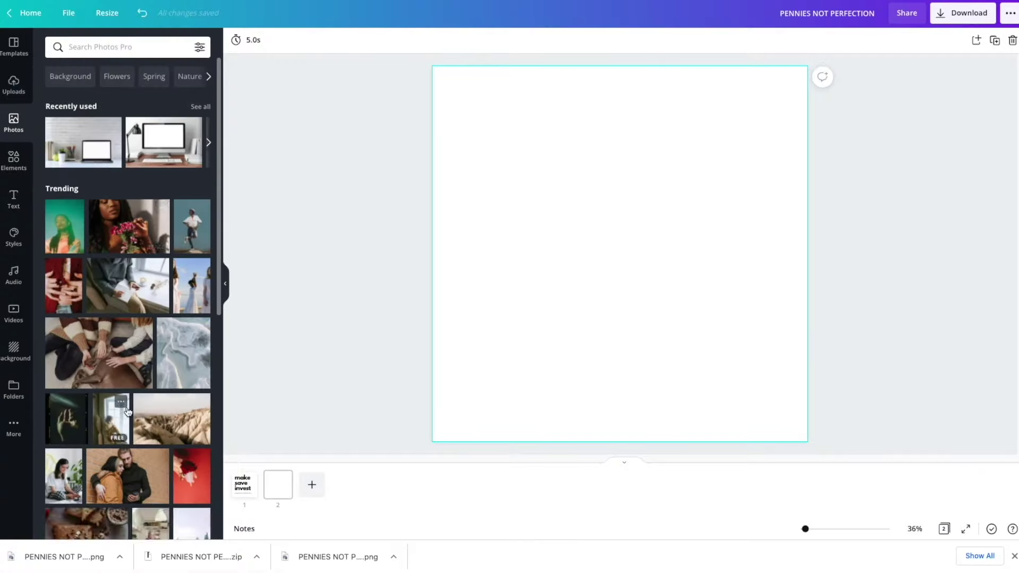
scroll(128, 412, "down", 2)
scroll(128, 412, "down", 4)
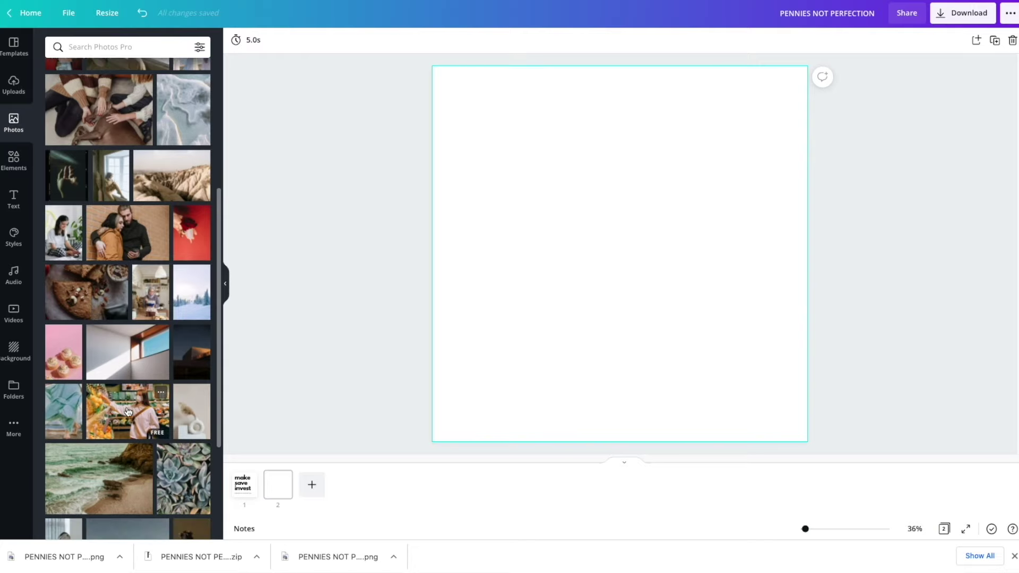
left_click(192, 278)
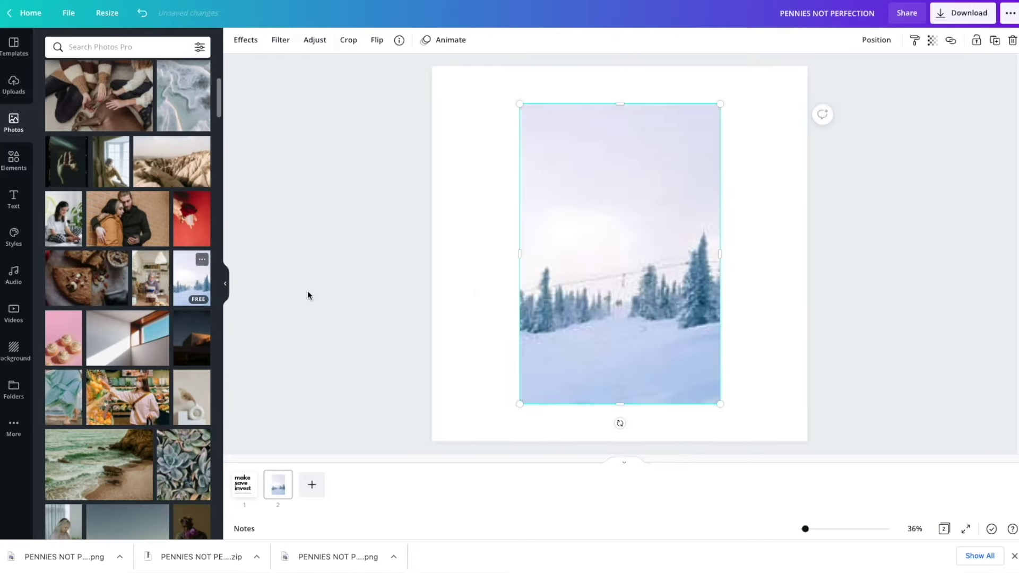
Stretch and reposition the snowy photo until it fills the page edge to edge
left_click_drag(599, 264, 512, 227)
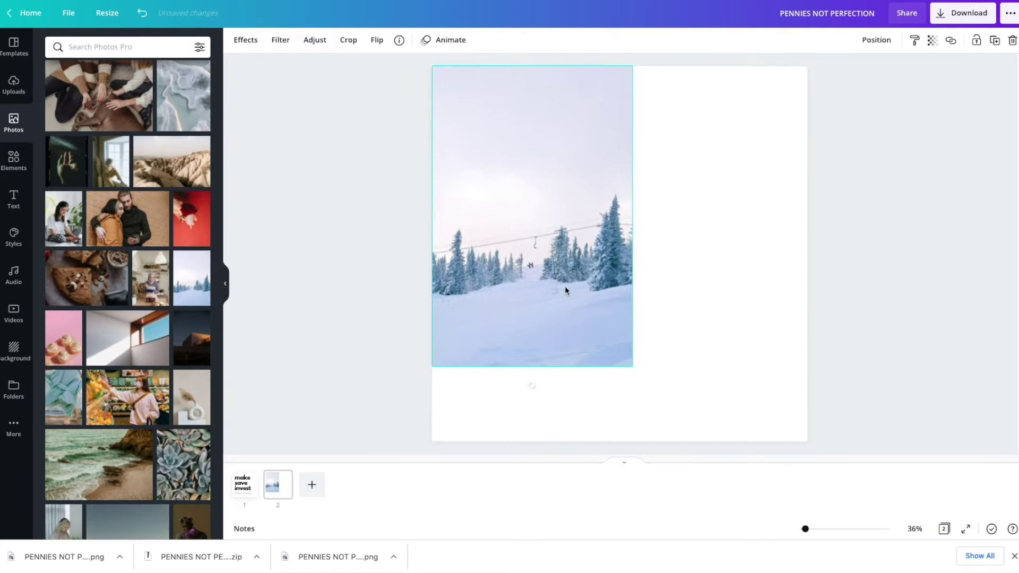
left_click_drag(624, 366, 762, 425)
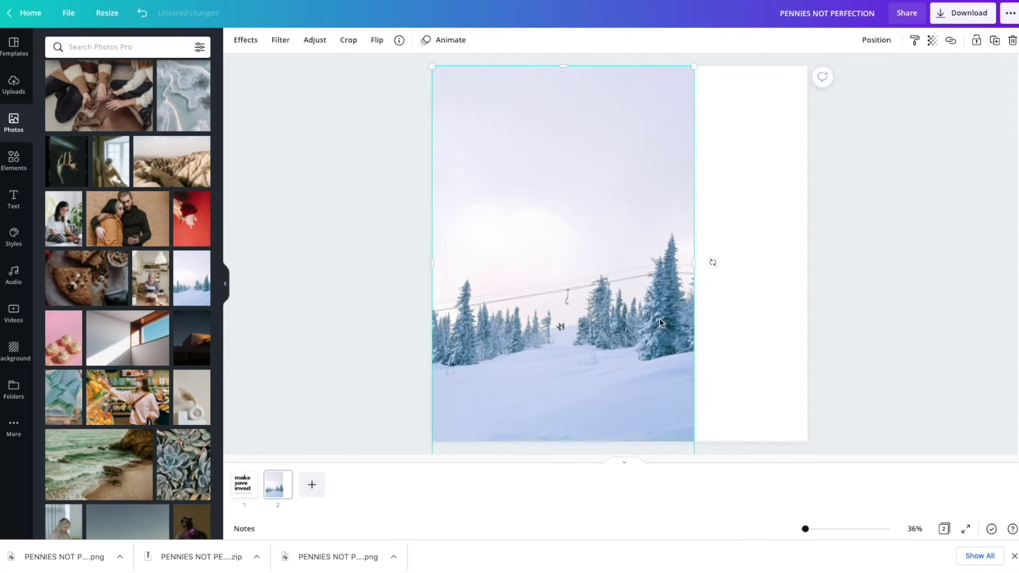
left_click_drag(699, 62, 924, 72)
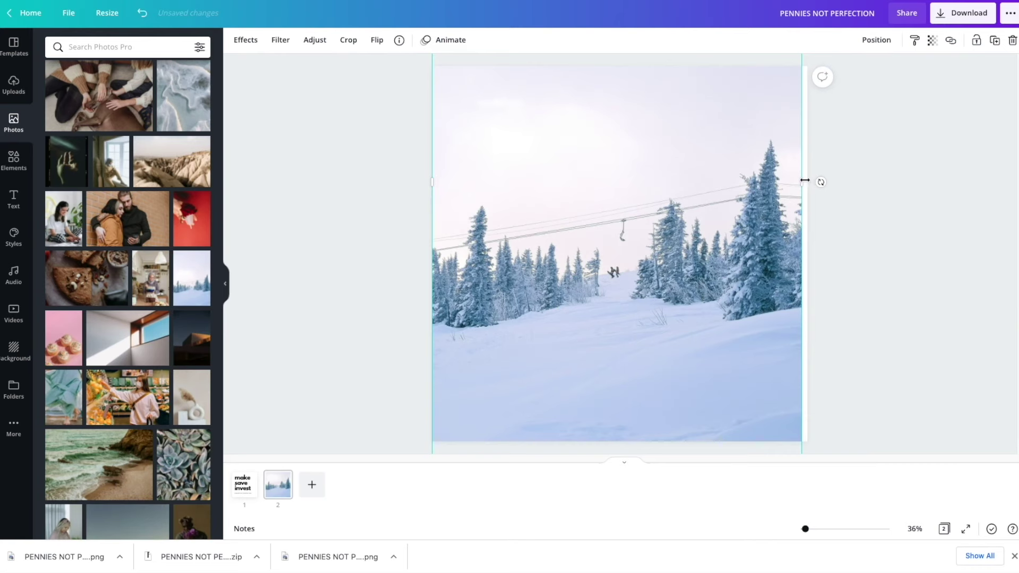
left_click_drag(706, 205, 695, 292)
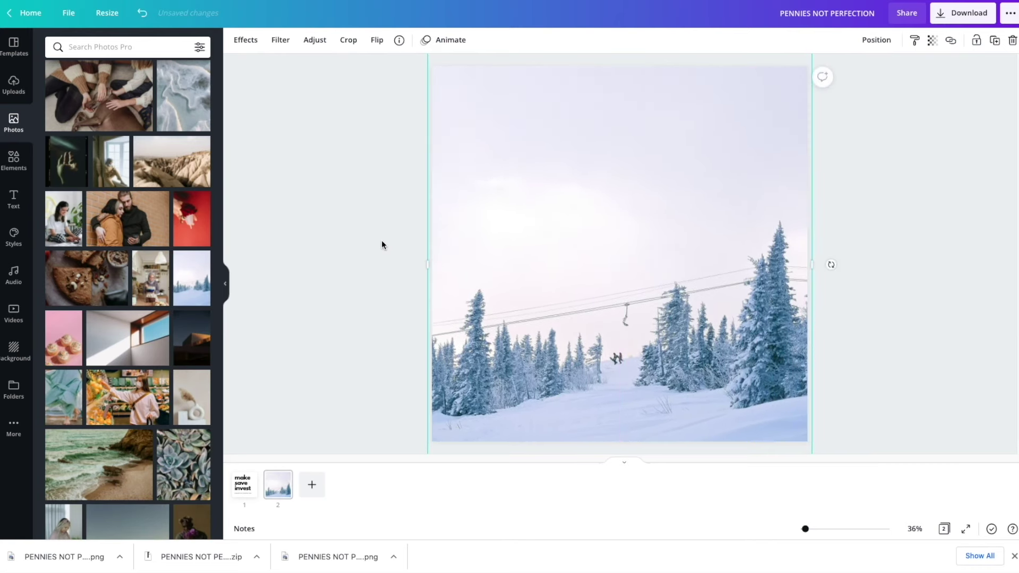
left_click(382, 244)
Replace the white-background graphic with the transparent make save invest PNG from Uploads
left_click(14, 84)
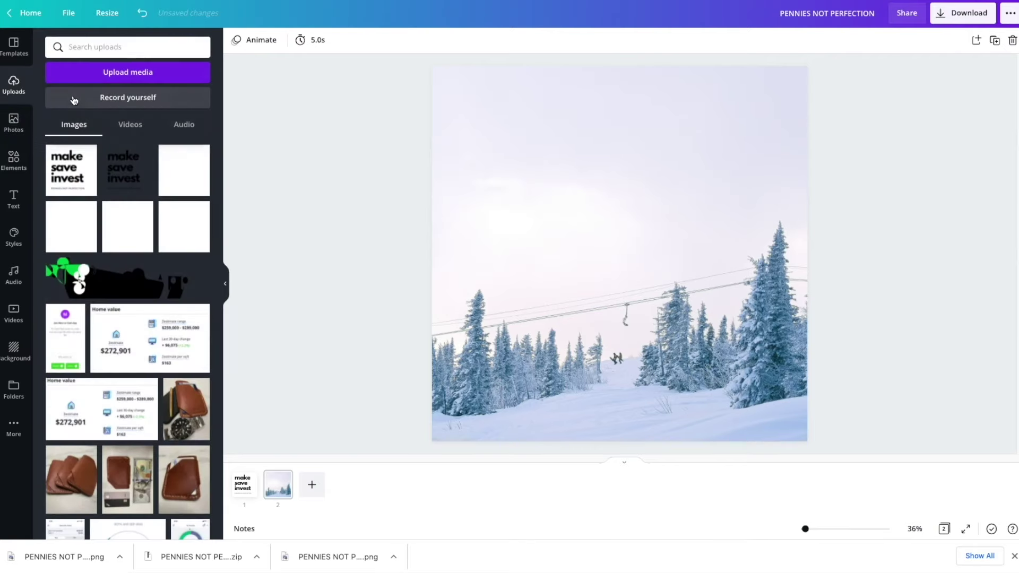
left_click(80, 171)
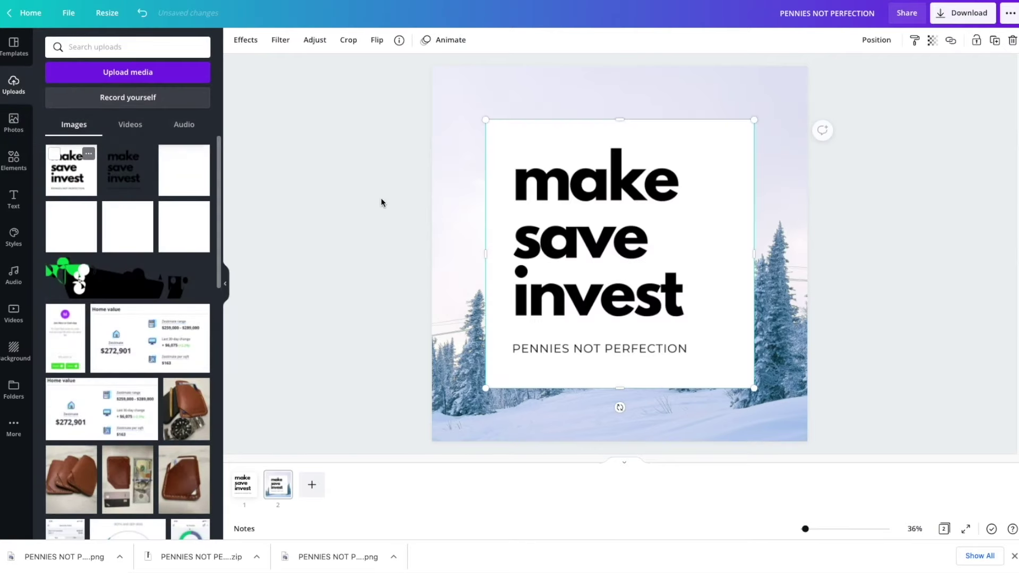
left_click_drag(626, 262, 632, 226)
key("Delete")
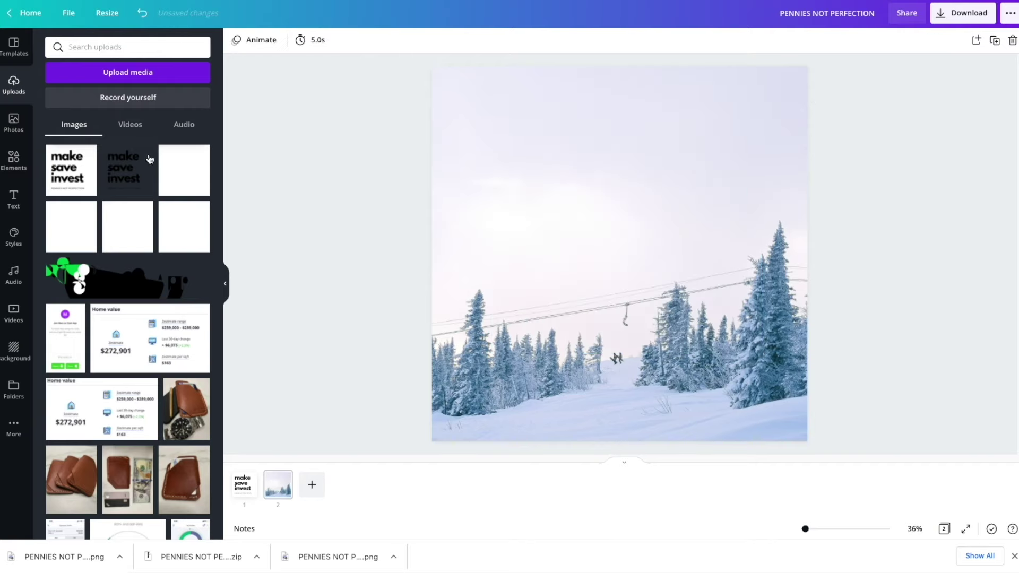
left_click(122, 167)
Shrink the transparent graphic and centre it in the sky above the pines
left_click_drag(600, 264, 608, 210)
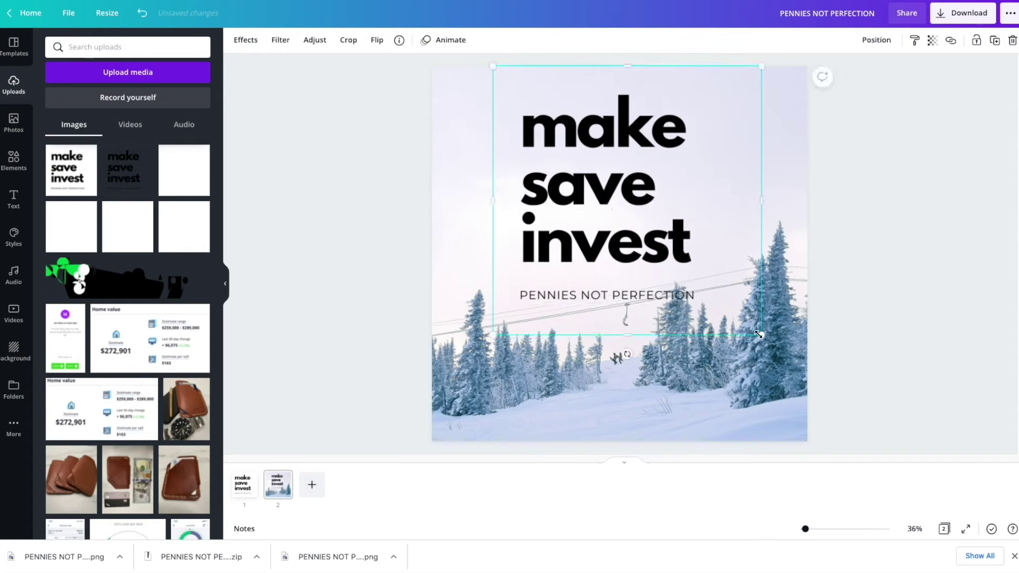
left_click_drag(759, 334, 717, 290)
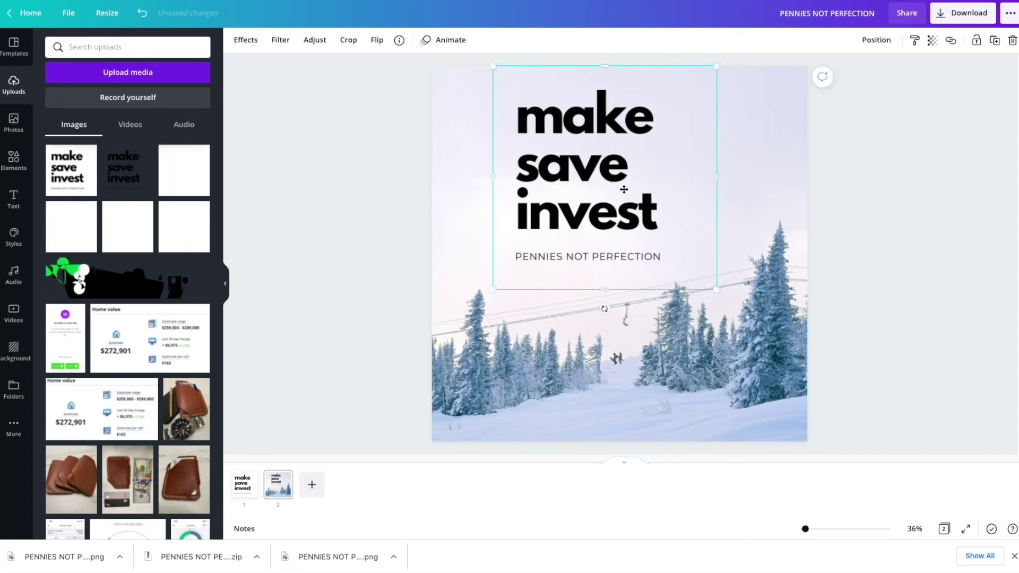
left_click_drag(624, 190, 644, 191)
left_click(849, 204)
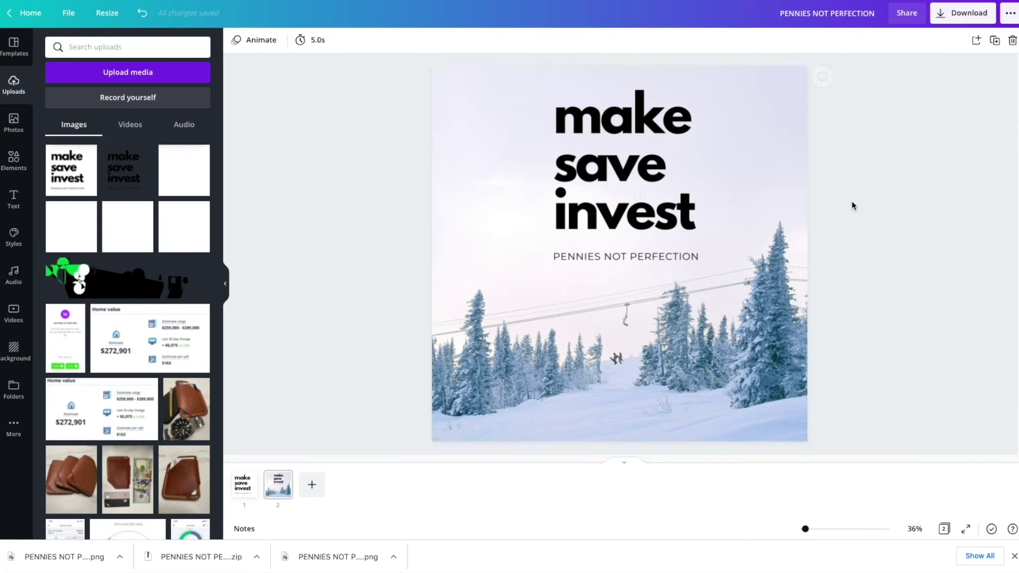
left_click_drag(627, 225, 674, 211)
left_click(916, 197)
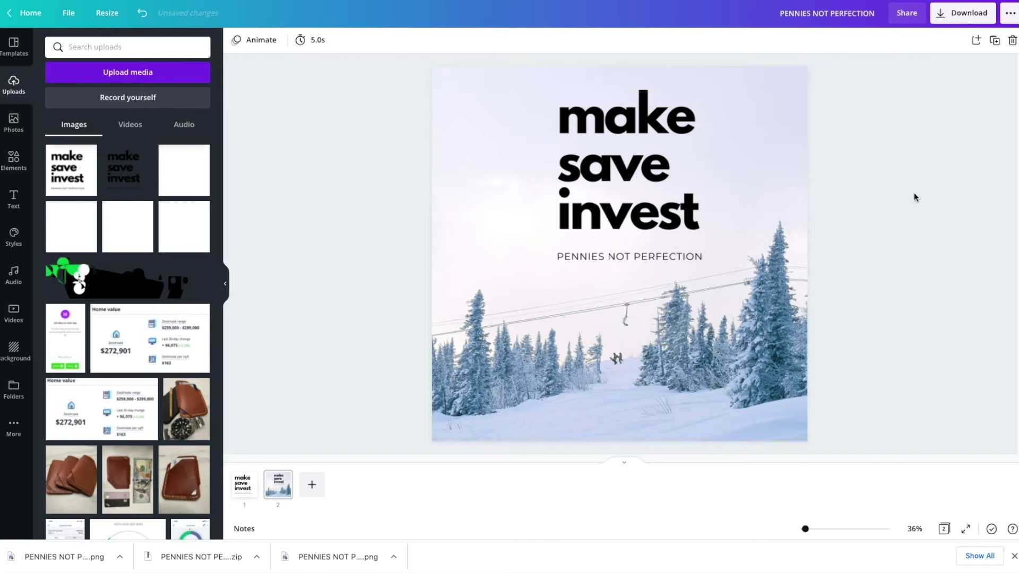
right_click(287, 481)
left_click(333, 408)
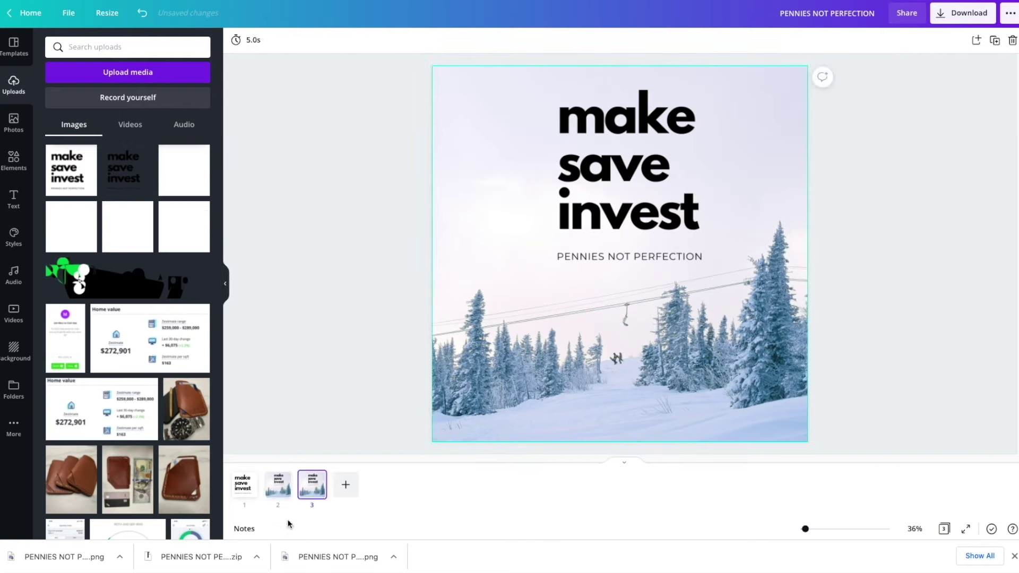
left_click(610, 212)
key("Delete")
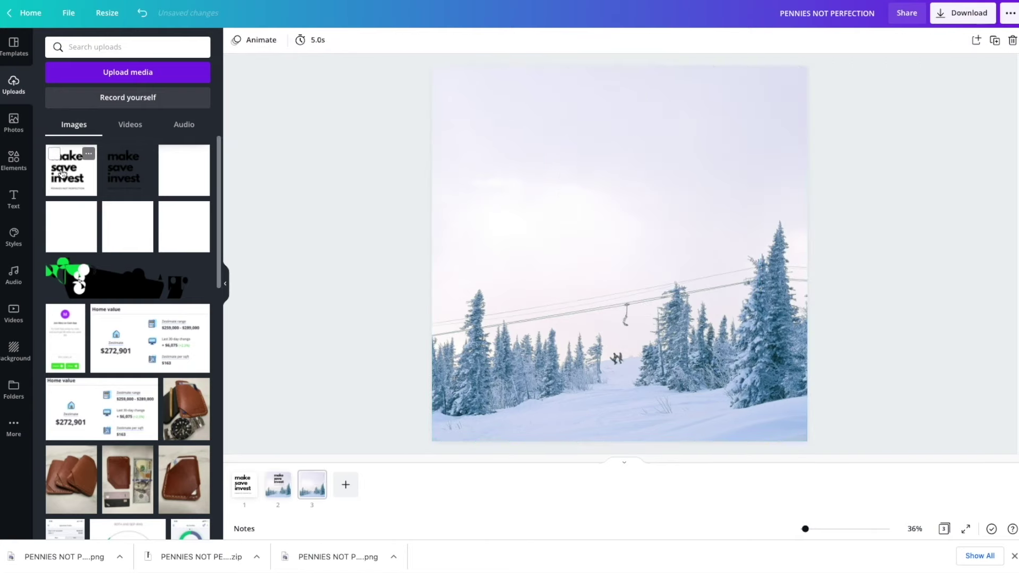
left_click(62, 174)
left_click_drag(618, 210, 632, 164)
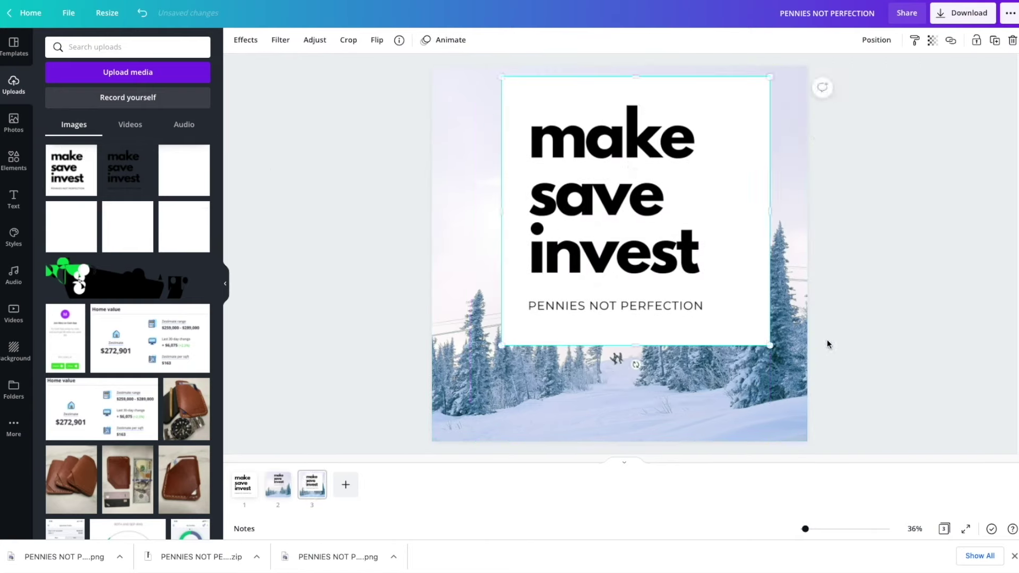
left_click_drag(770, 345, 712, 289)
left_click_drag(629, 192, 648, 195)
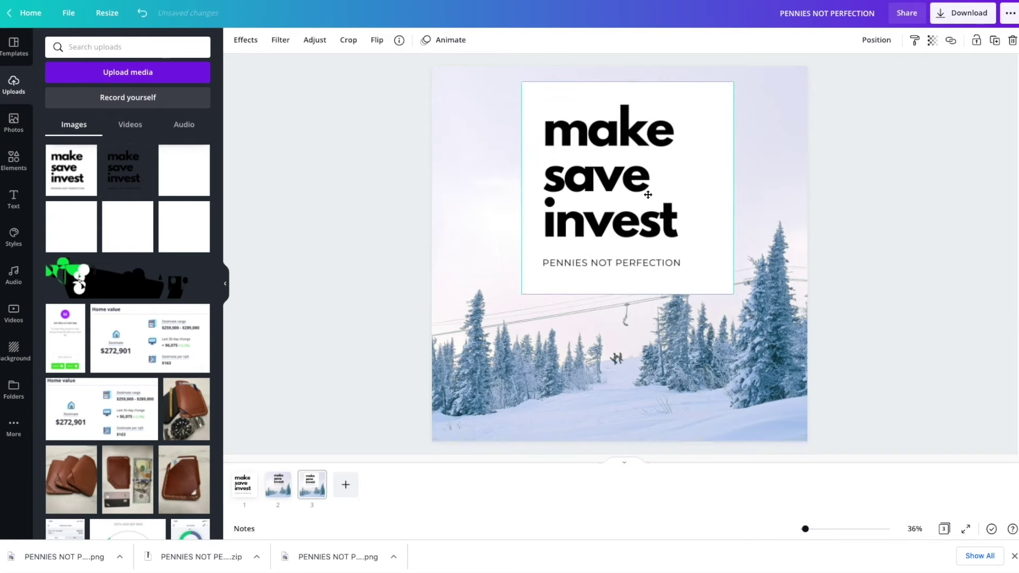
left_click(279, 489)
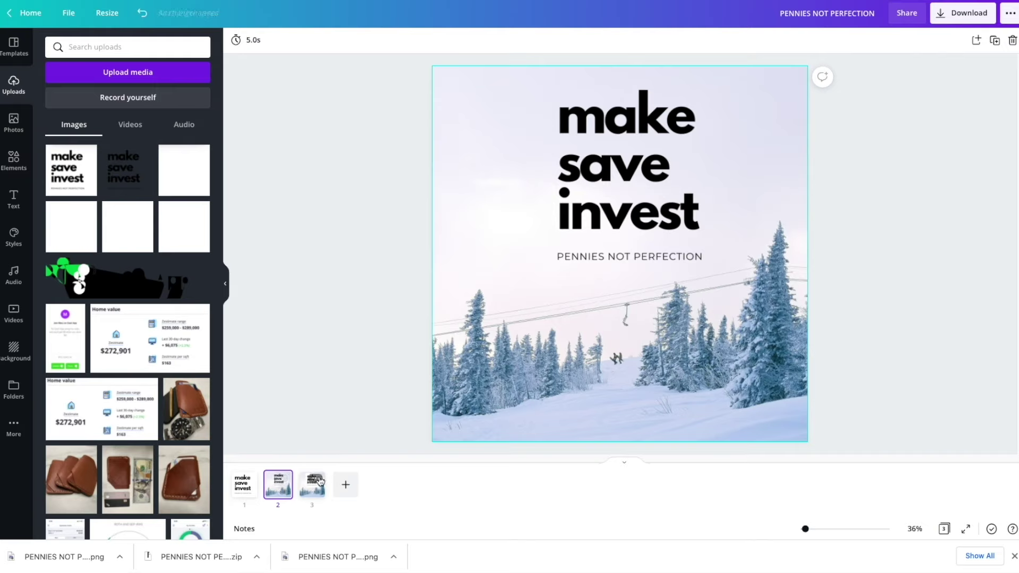
right_click(326, 495)
left_click(357, 429)
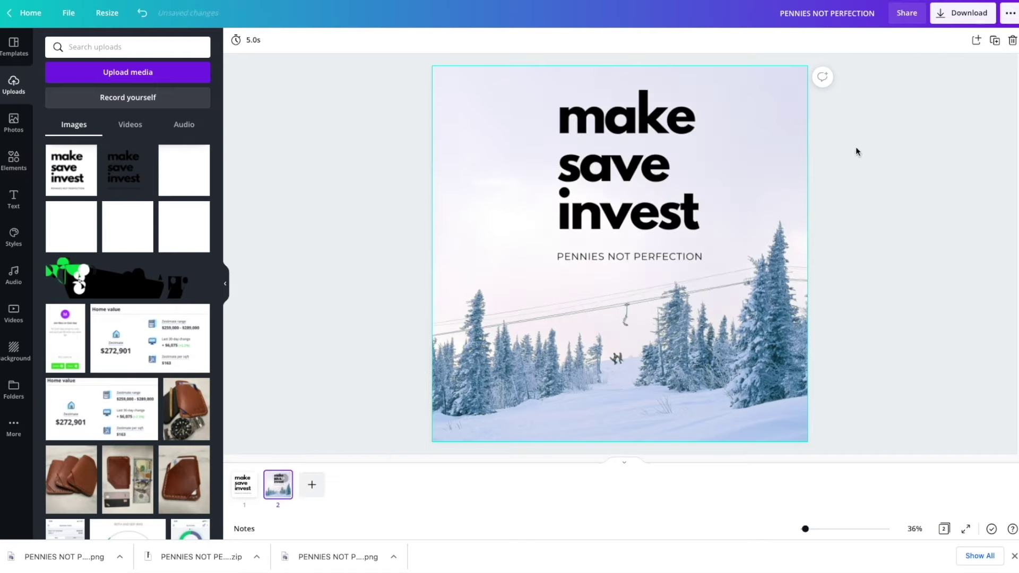
Export only Page 2 of the design as a PNG, excluding Page 1
left_click(970, 13)
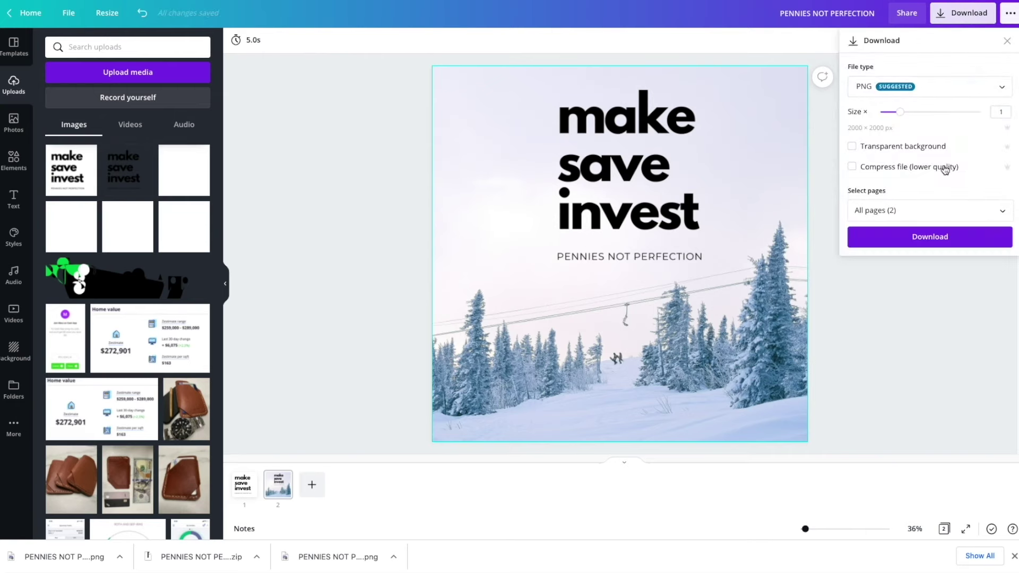
left_click(940, 212)
left_click(988, 301)
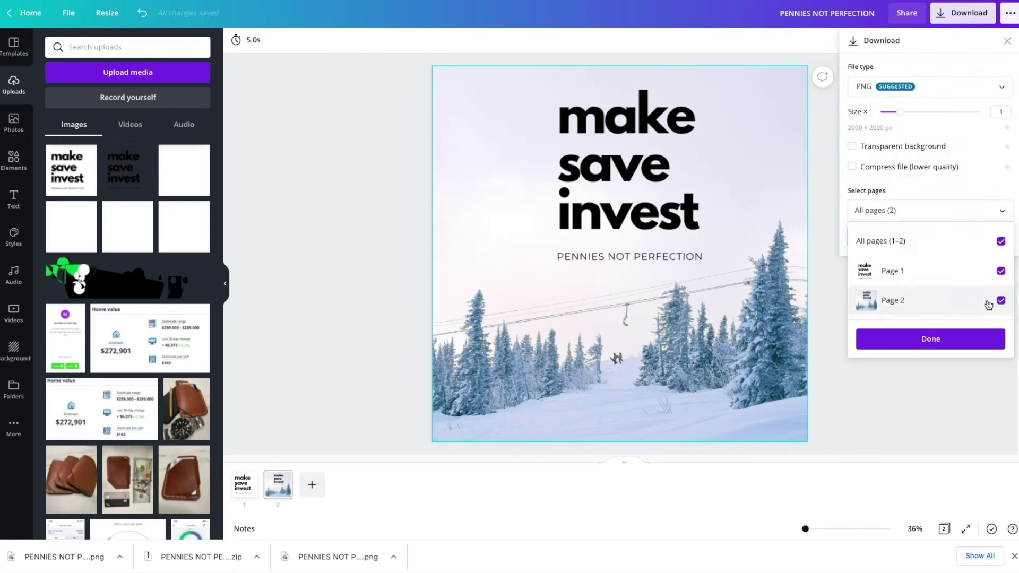
left_click(1001, 271)
left_click(1001, 301)
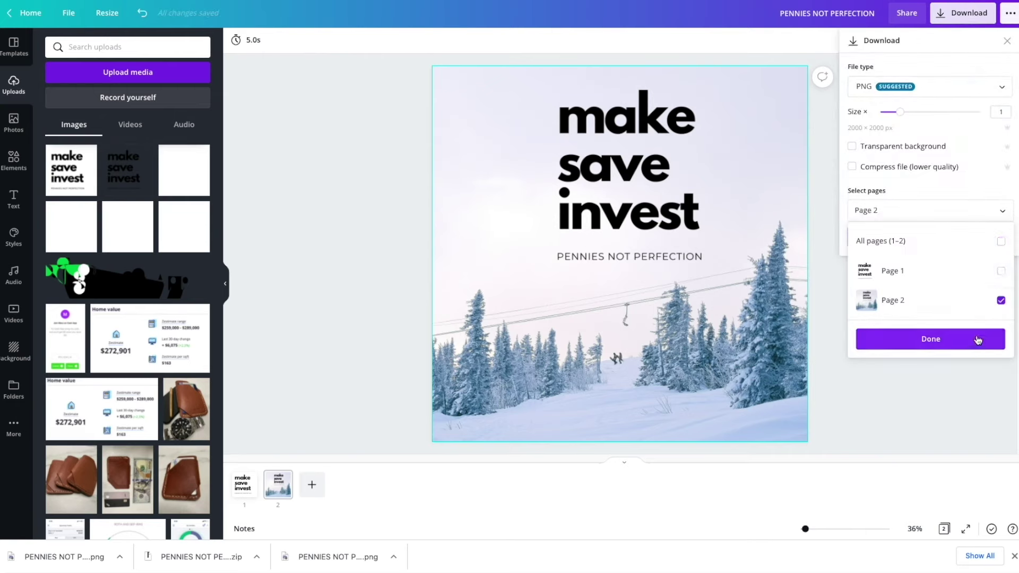
left_click(978, 339)
left_click(960, 240)
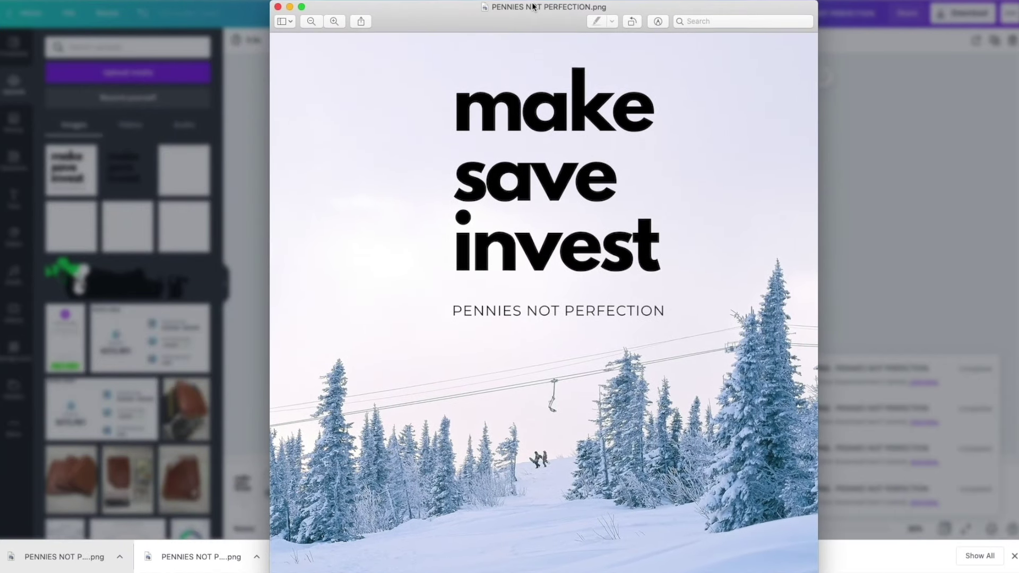
Move the Preview window showing PENNIES NOT PERFECTION.png up slightly and shrink it
left_click_drag(534, 6, 533, 1)
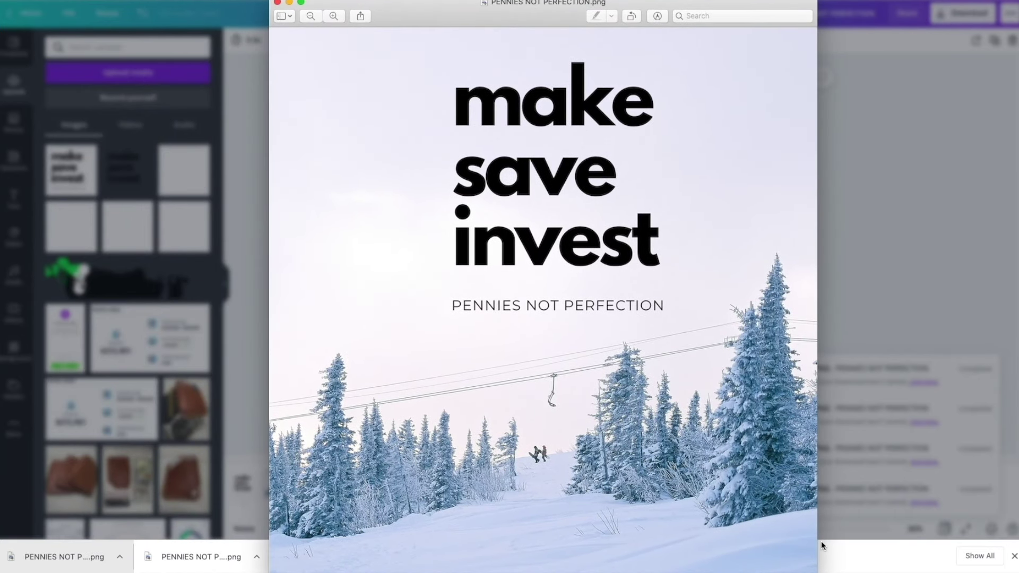
left_click_drag(813, 572, 778, 533)
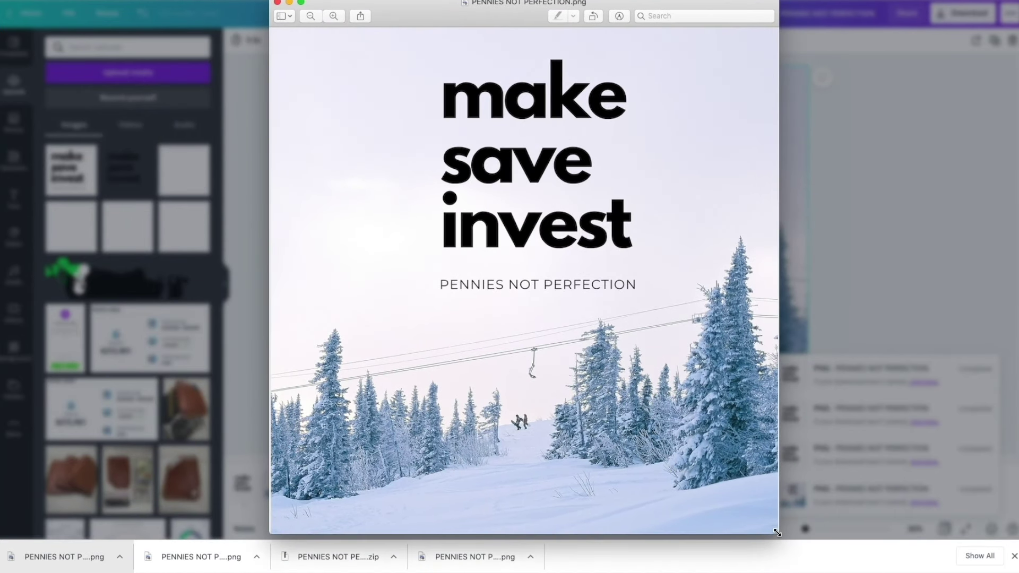